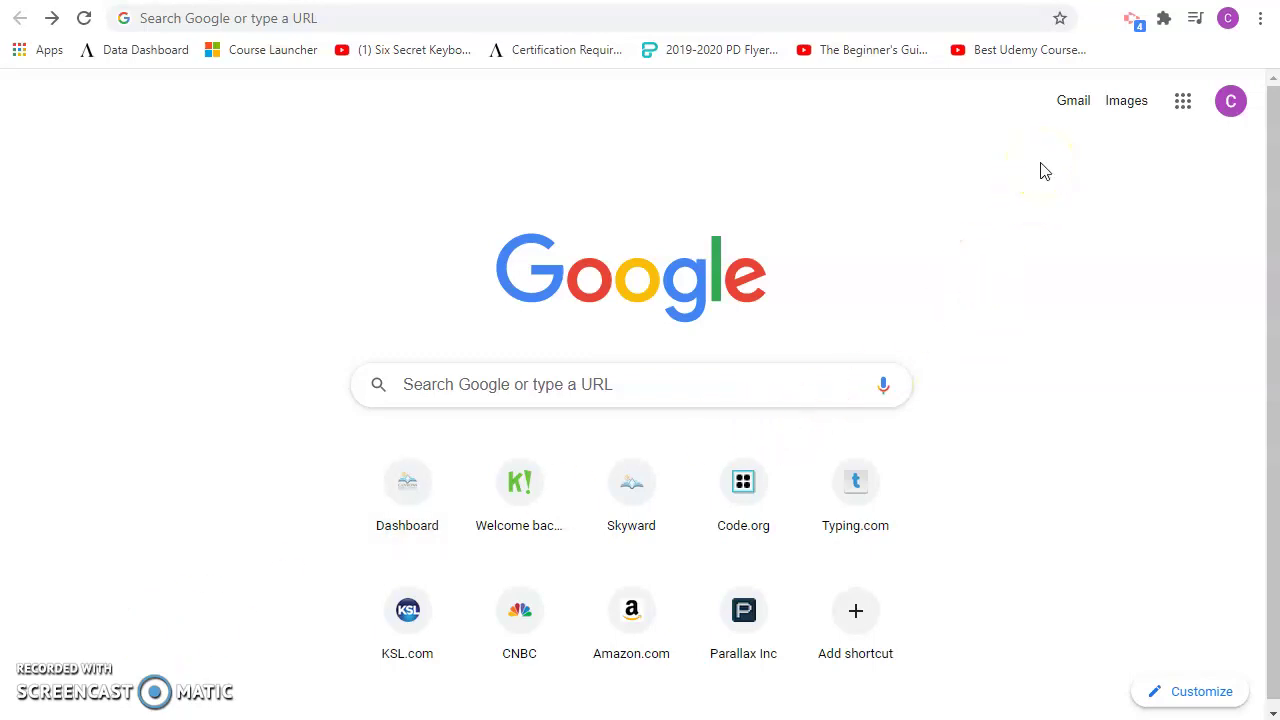
- Open Google Docs from the Google apps menu and create a blank document
{"action": "left_click", "coordinate": [1180, 104]}
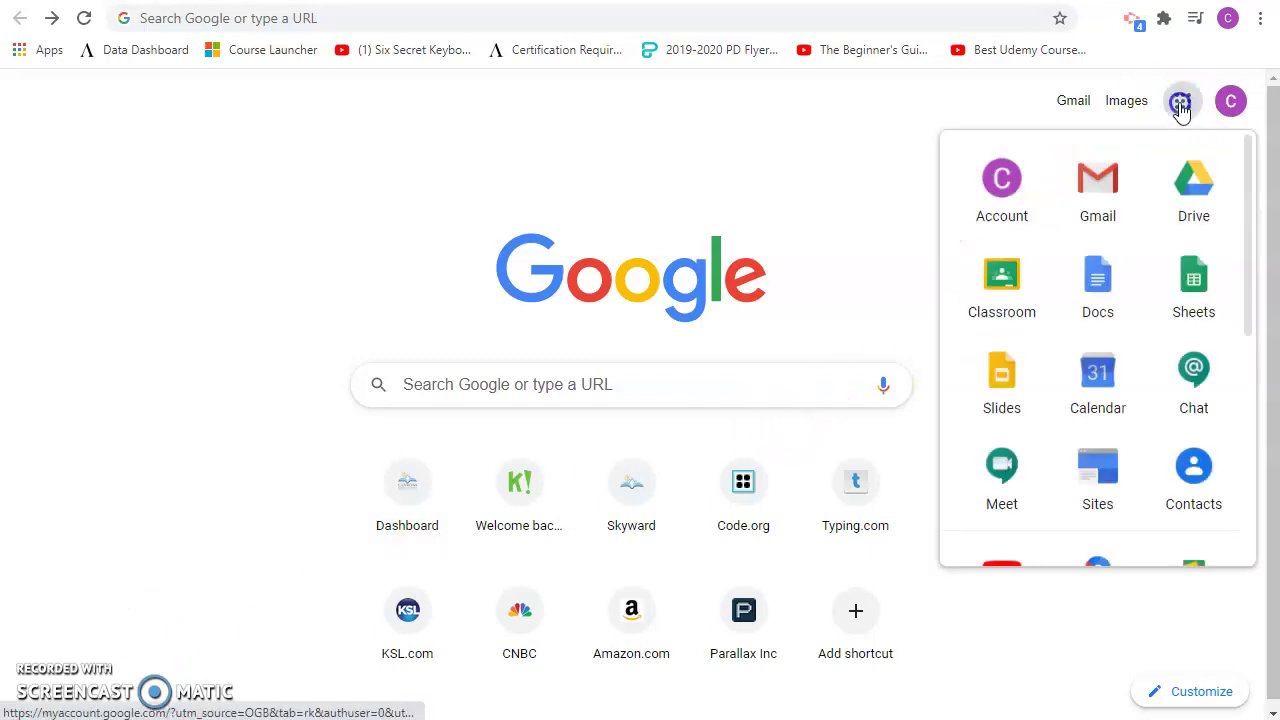
{"action": "left_click", "coordinate": [1095, 271]}
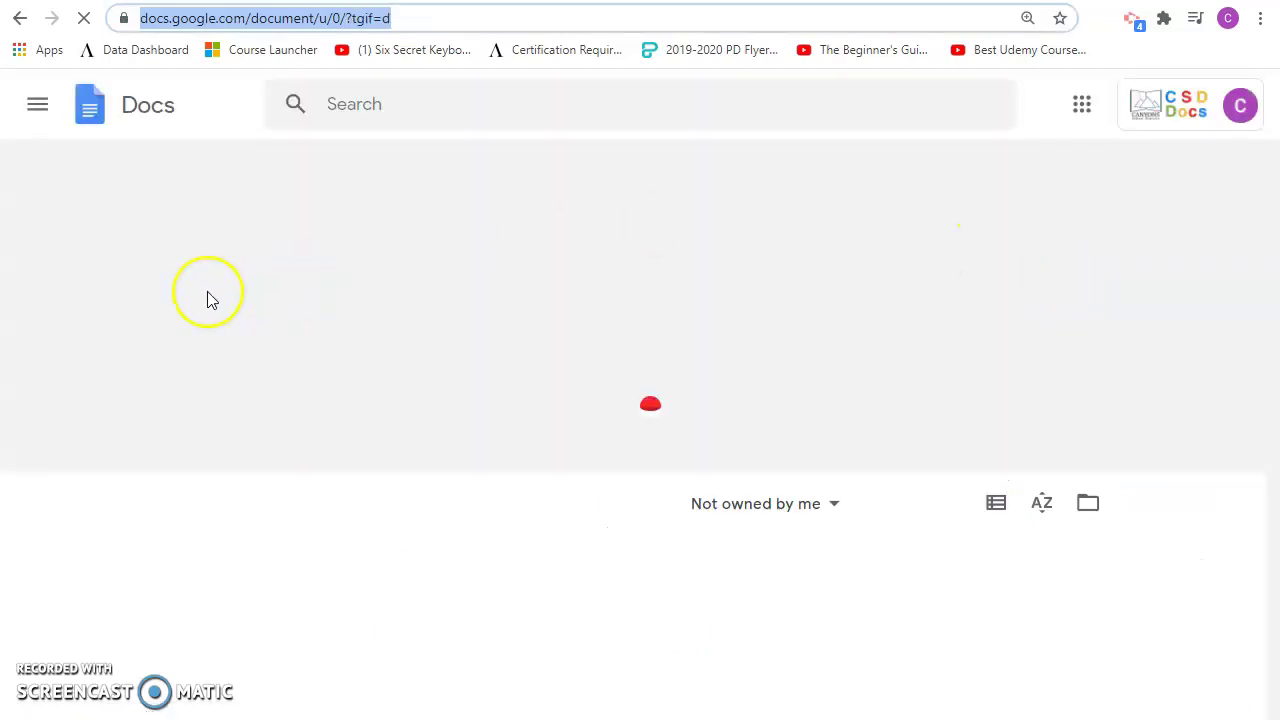
{"action": "left_click", "coordinate": [185, 306]}
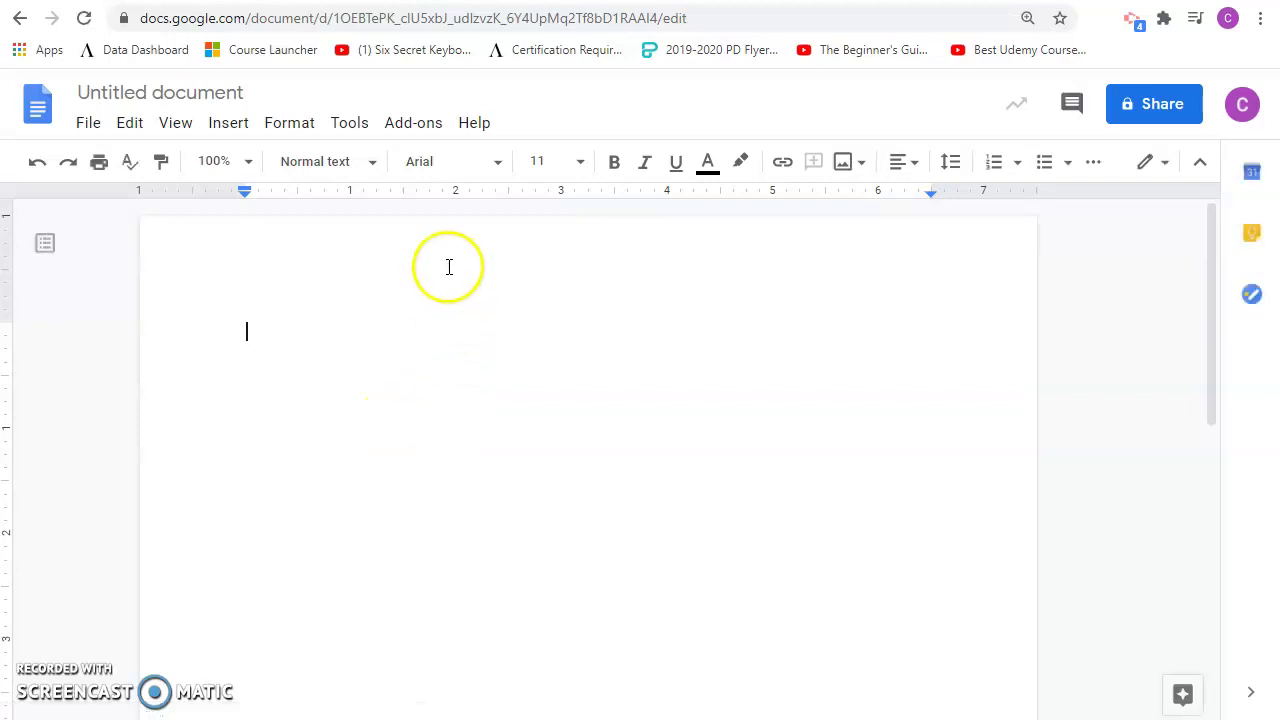
- Set the active text formatting to Pacifico, size 30, in orange
{"action": "left_click", "coordinate": [489, 164]}
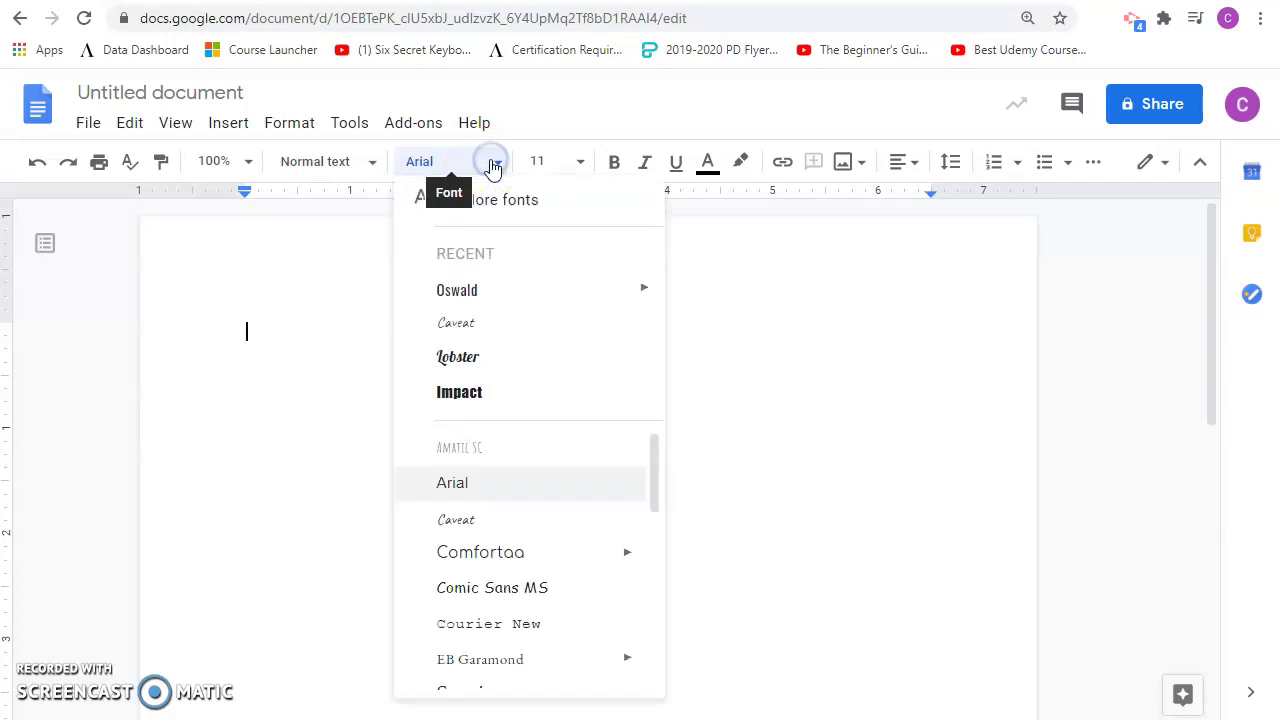
{"action": "scroll", "coordinate": [523, 600], "scroll_direction": "down", "scroll_amount": 3}
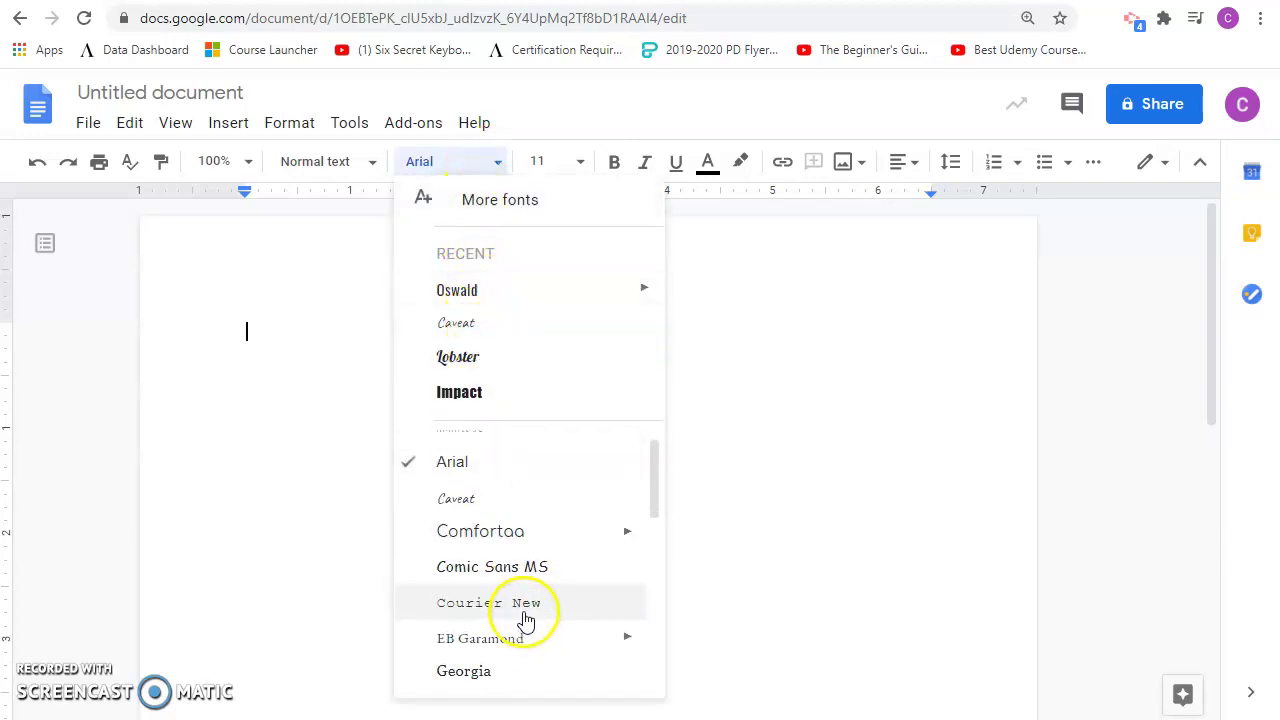
{"action": "scroll", "coordinate": [505, 600], "scroll_direction": "down", "scroll_amount": 2}
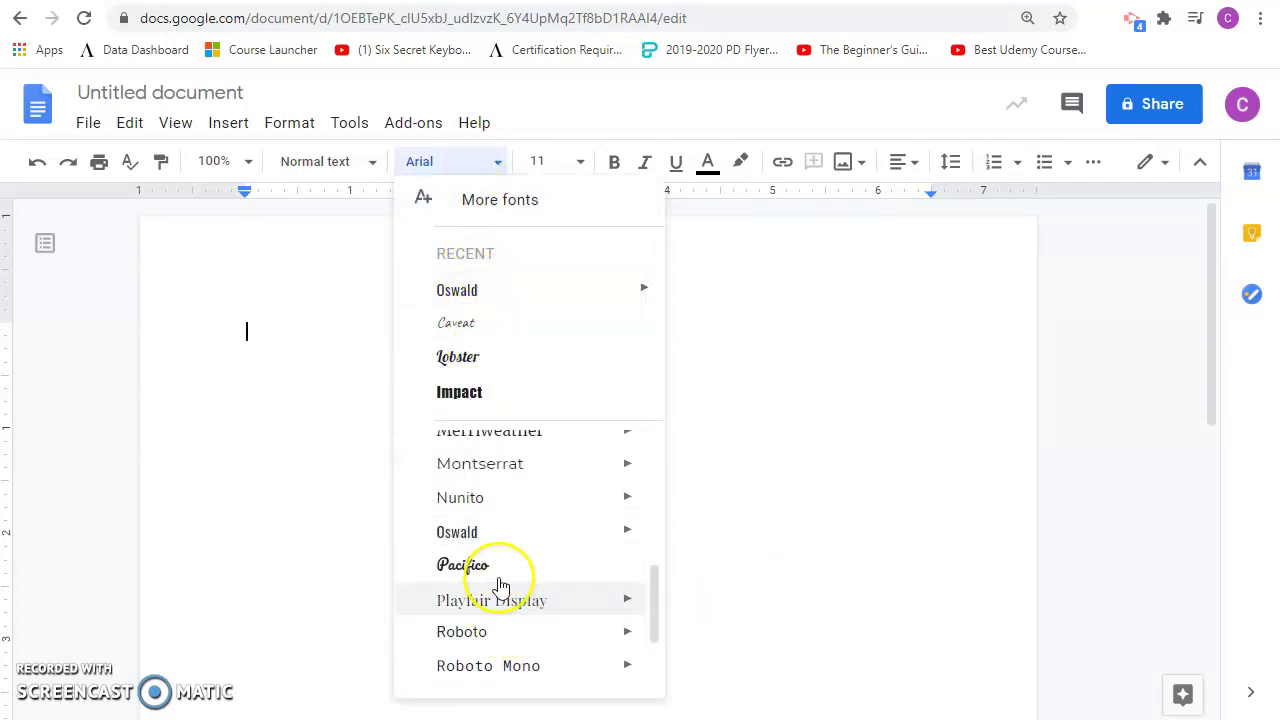
{"action": "left_click", "coordinate": [477, 564]}
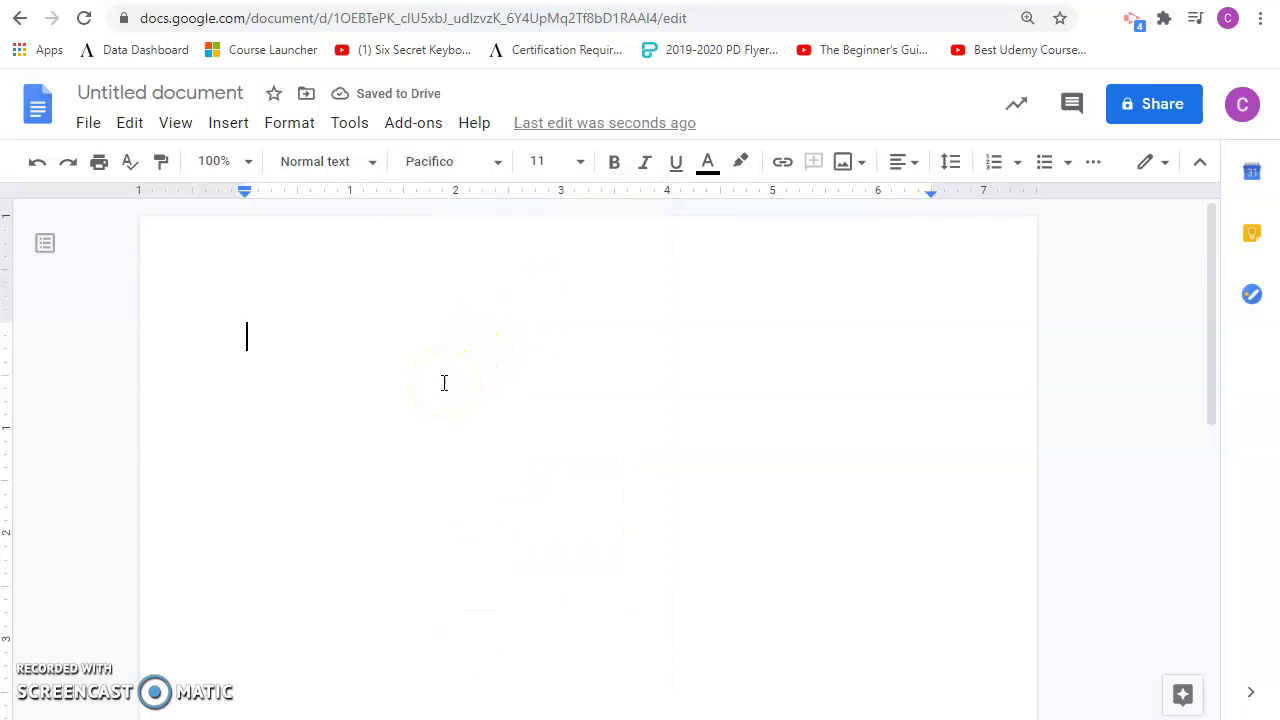
{"action": "left_click", "coordinate": [580, 166]}
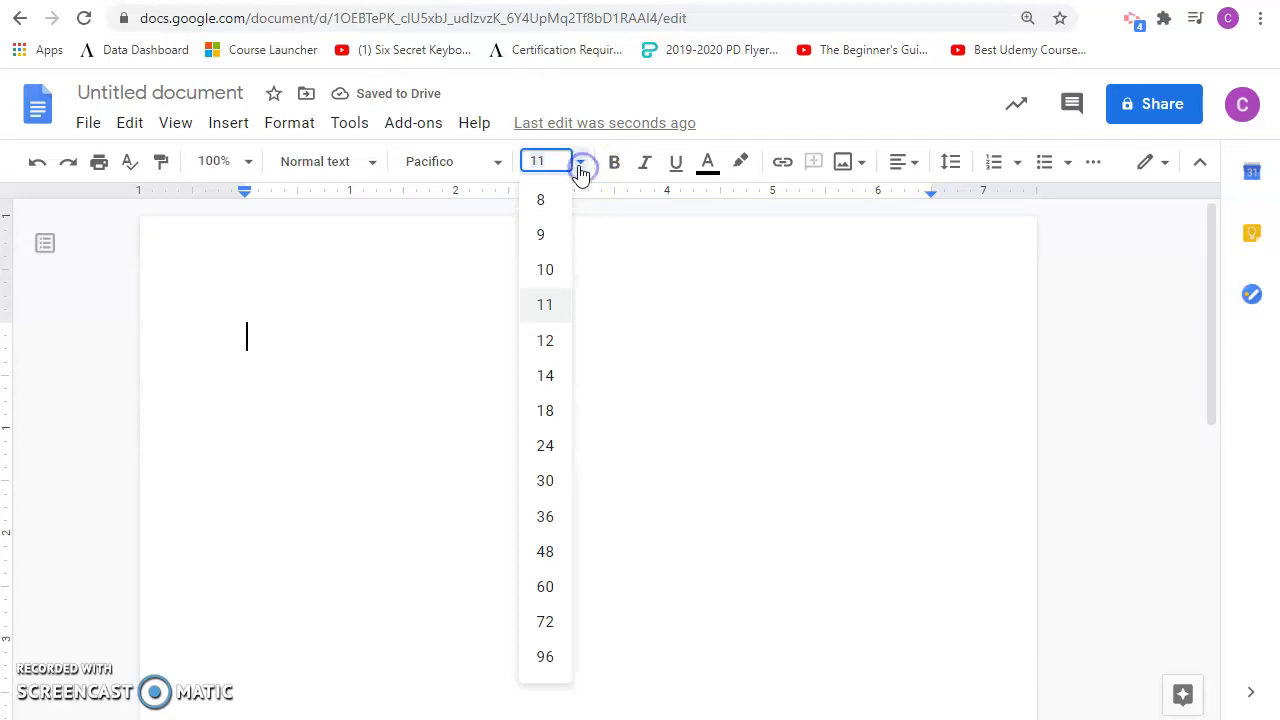
{"action": "left_click", "coordinate": [546, 481]}
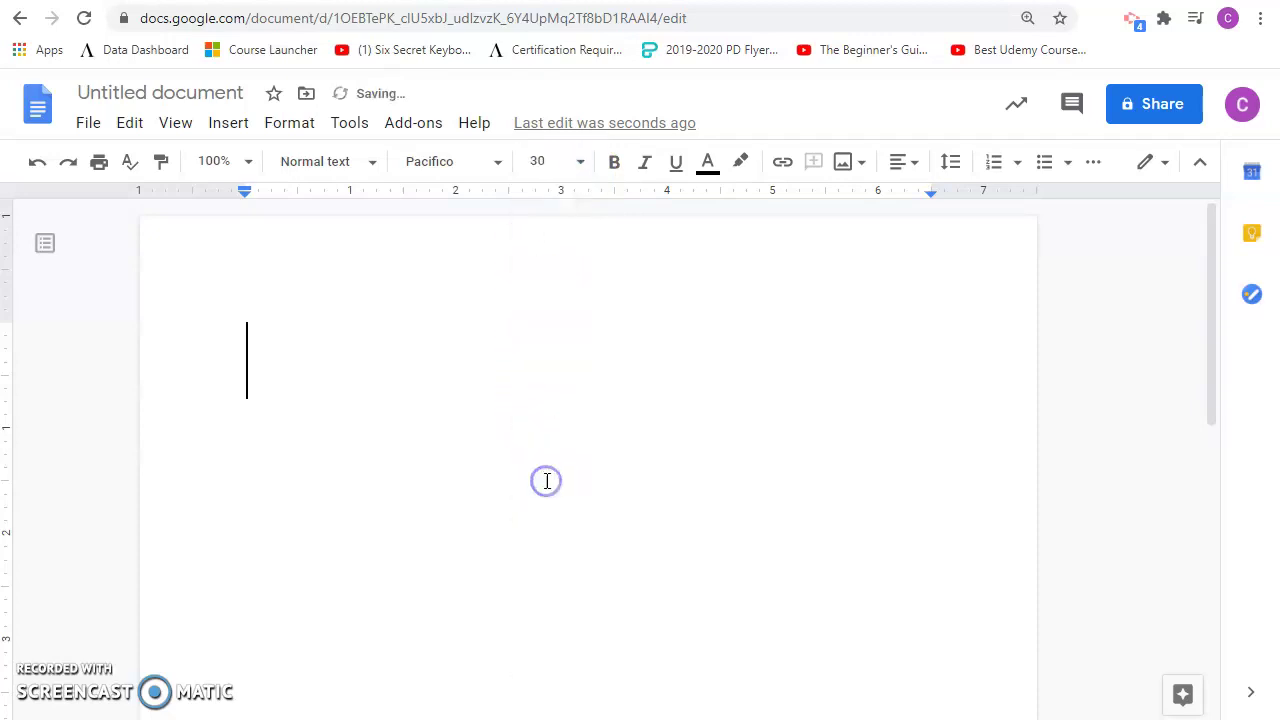
{"action": "left_click", "coordinate": [531, 455]}
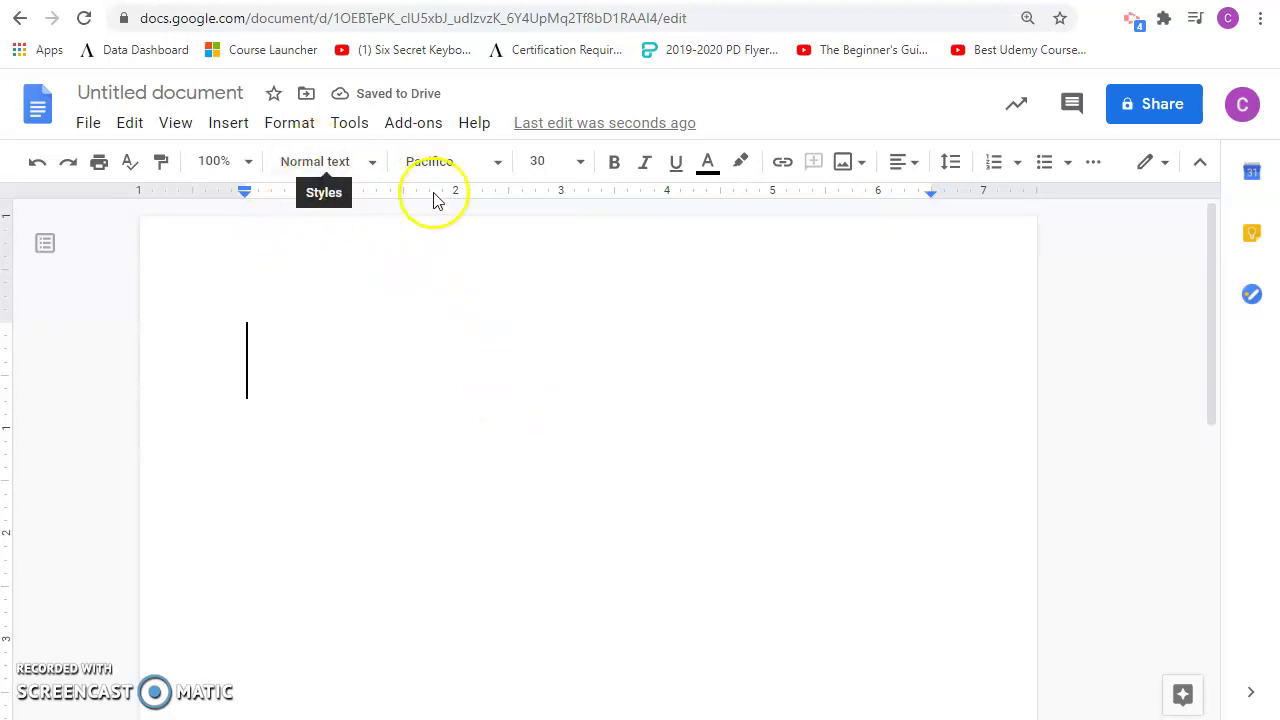
{"action": "left_click", "coordinate": [707, 164]}
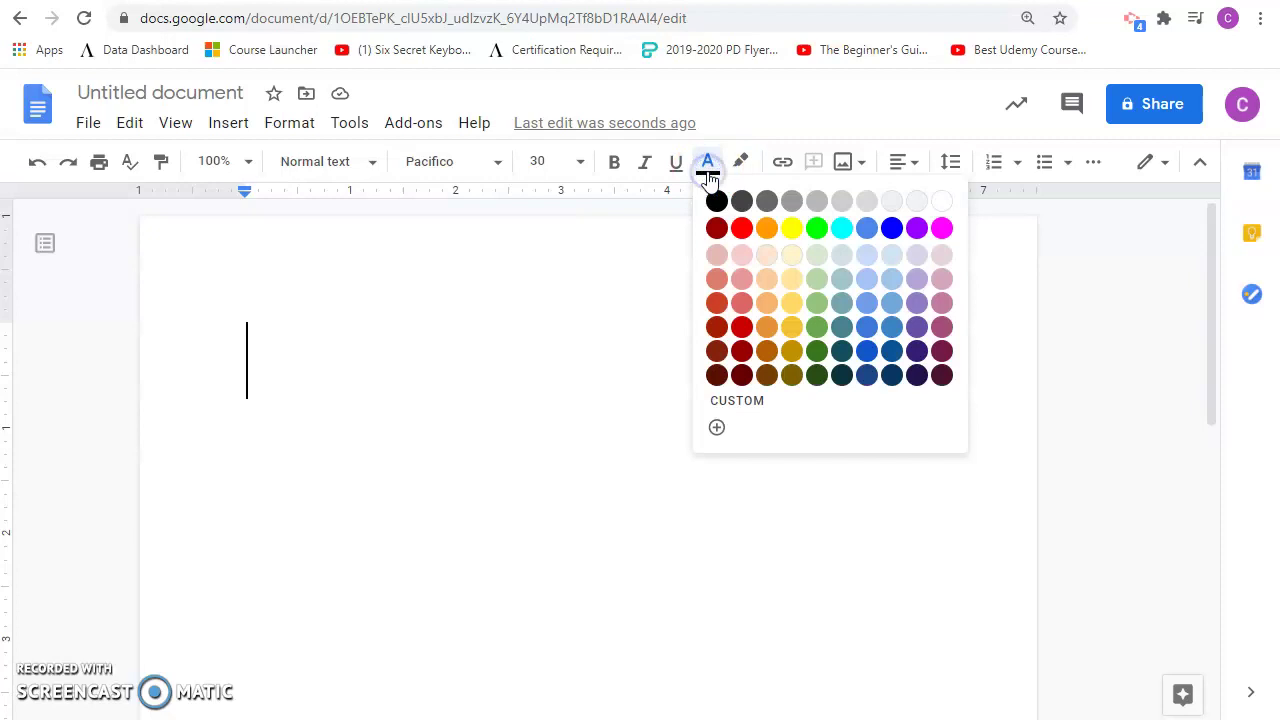
{"action": "left_click", "coordinate": [766, 229]}
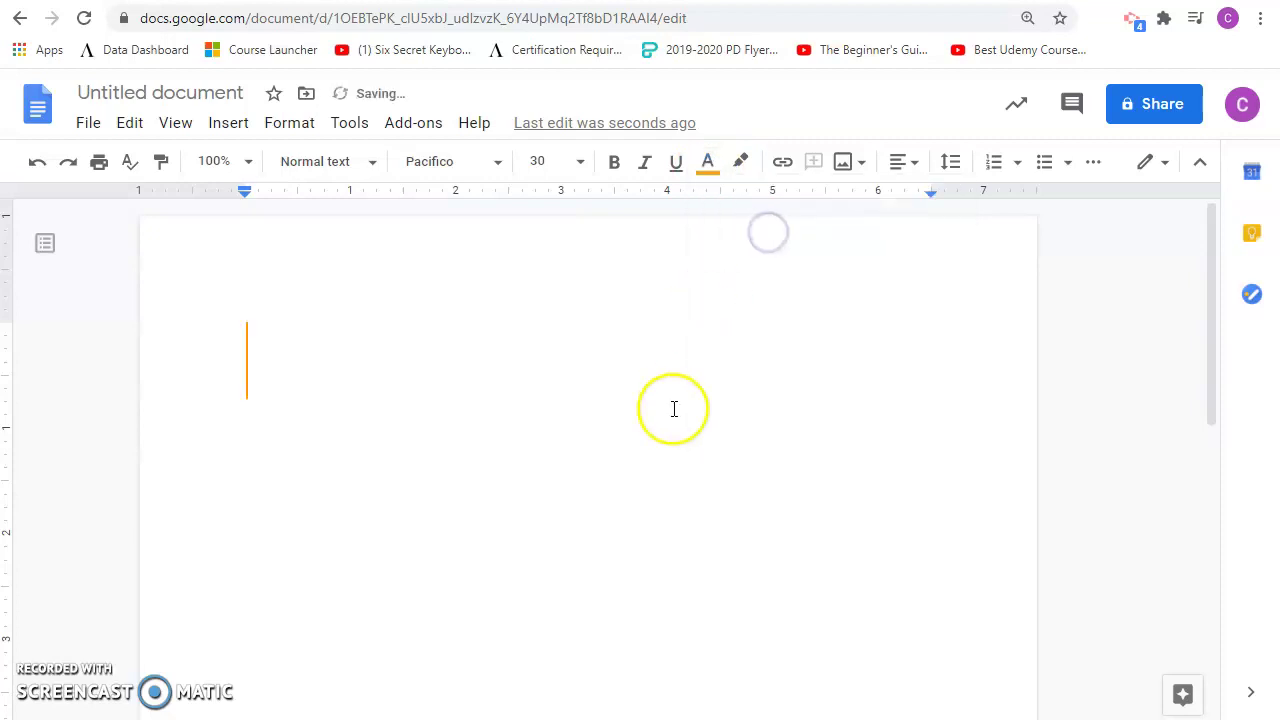
- Type the heading 'Happy Halloween' and enlarge it to size 48
{"action": "type", "text": "H"}
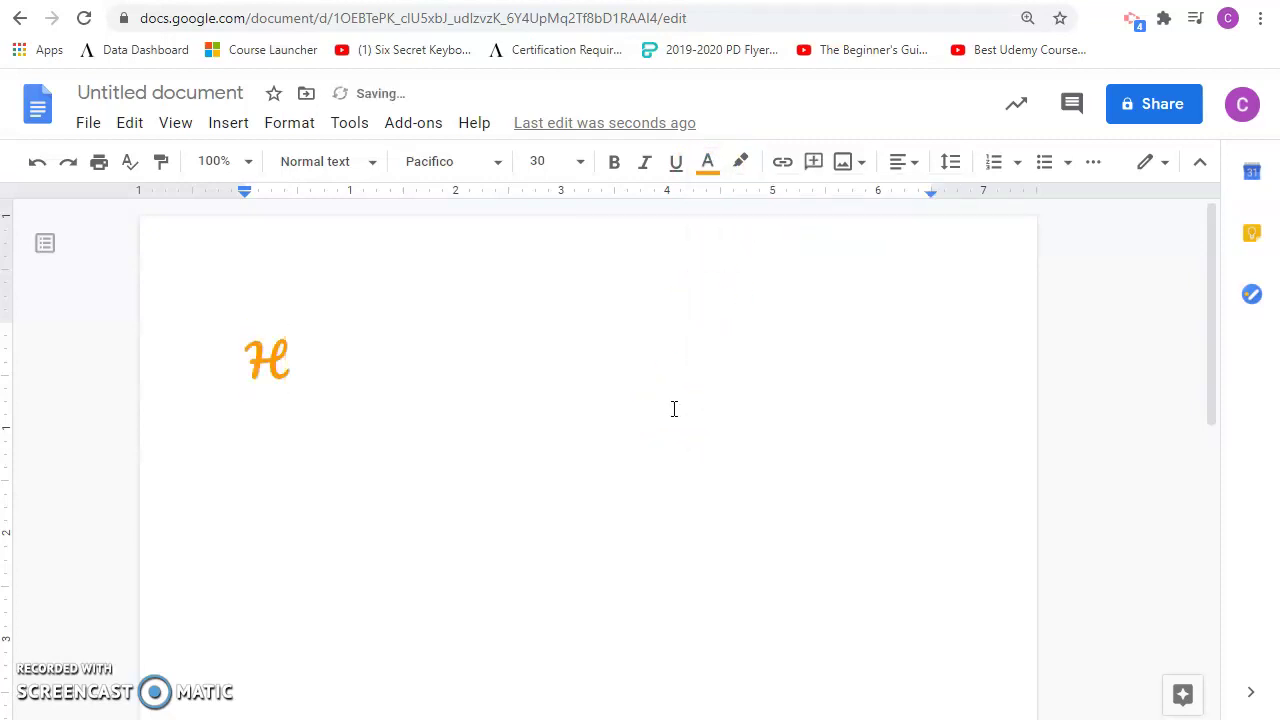
{"action": "type", "text": "appy Hallow"}
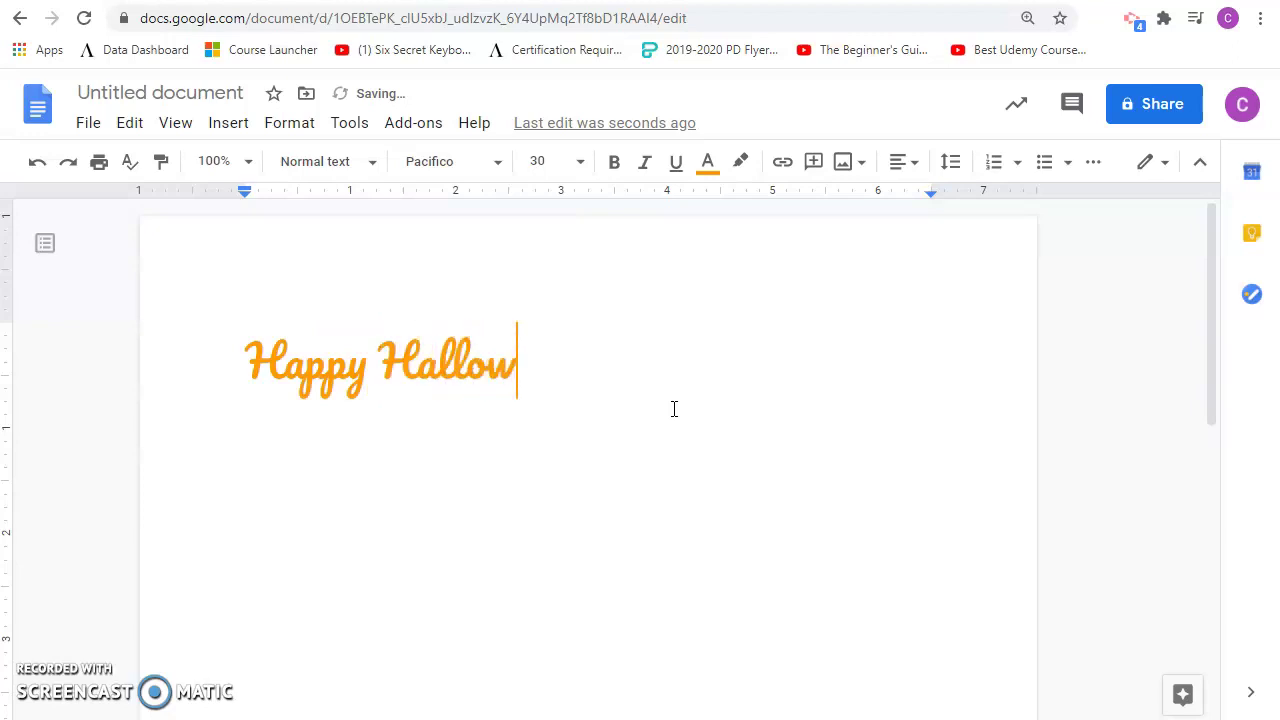
{"action": "type", "text": "een"}
{"action": "left_click", "coordinate": [589, 350]}
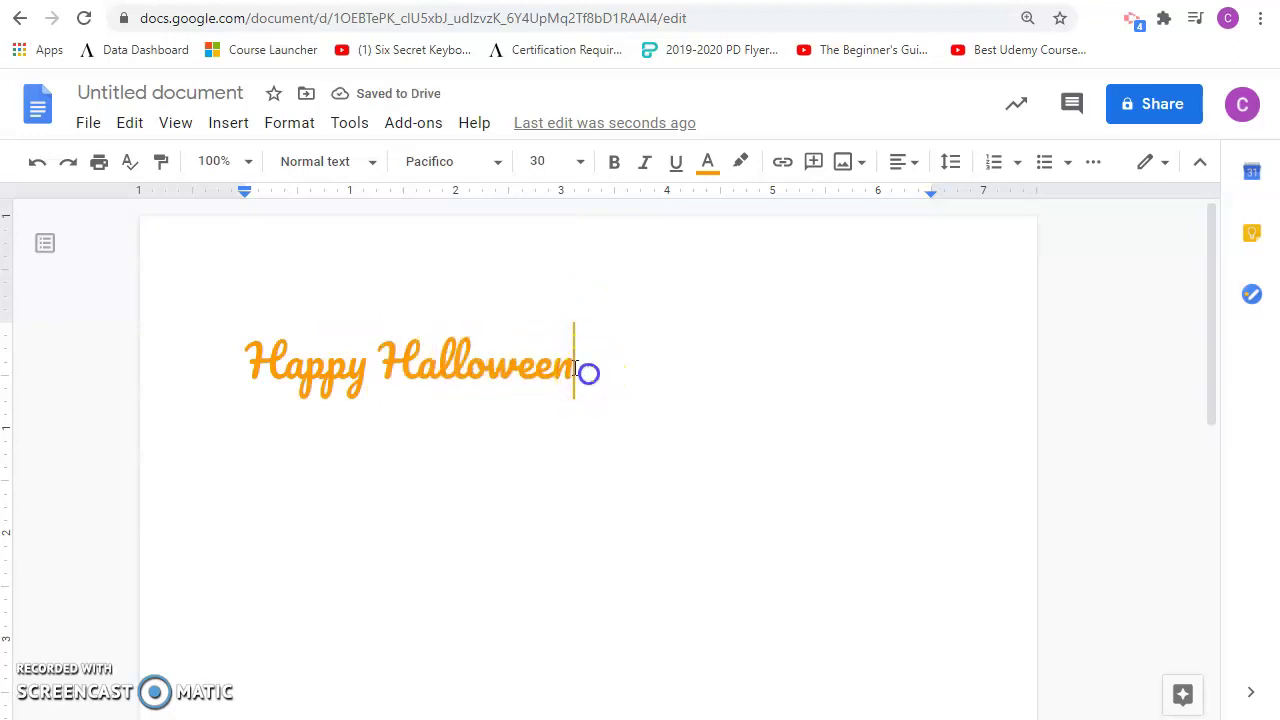
{"action": "left_click", "coordinate": [251, 369]}
{"action": "left_click_drag", "start_coordinate": [251, 369], "coordinate": [587, 366]}
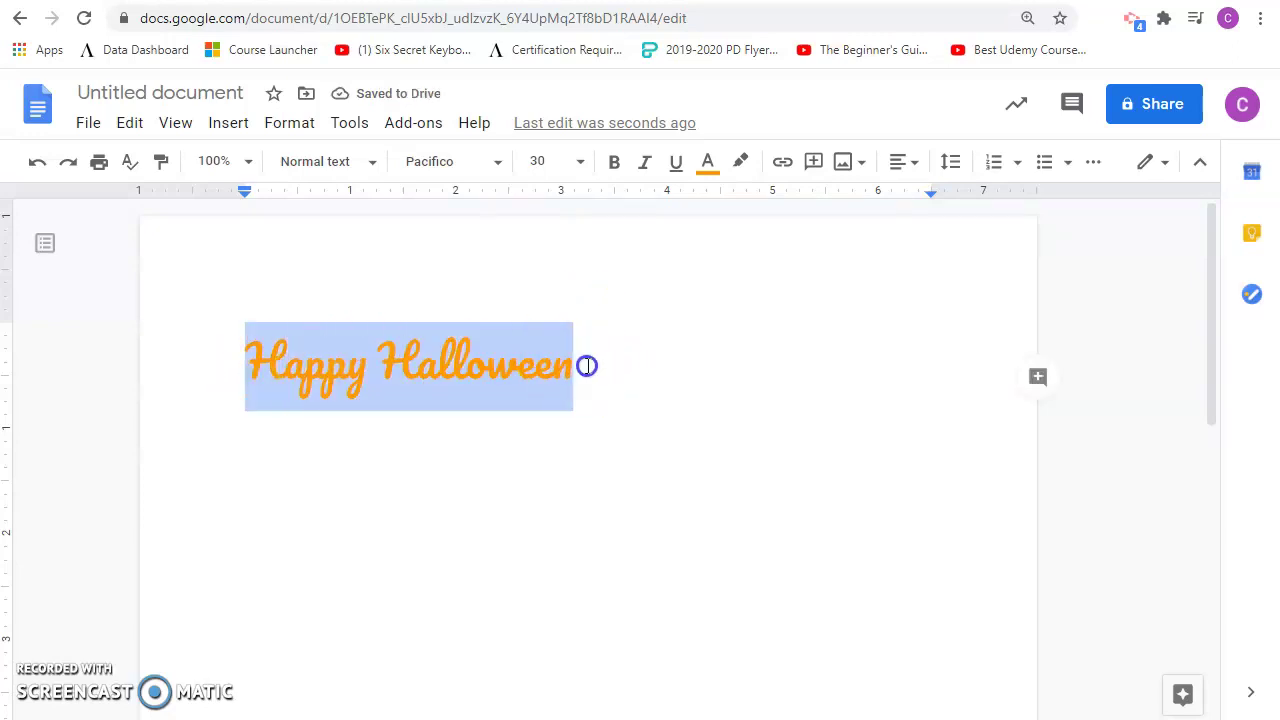
{"action": "left_click", "coordinate": [551, 163]}
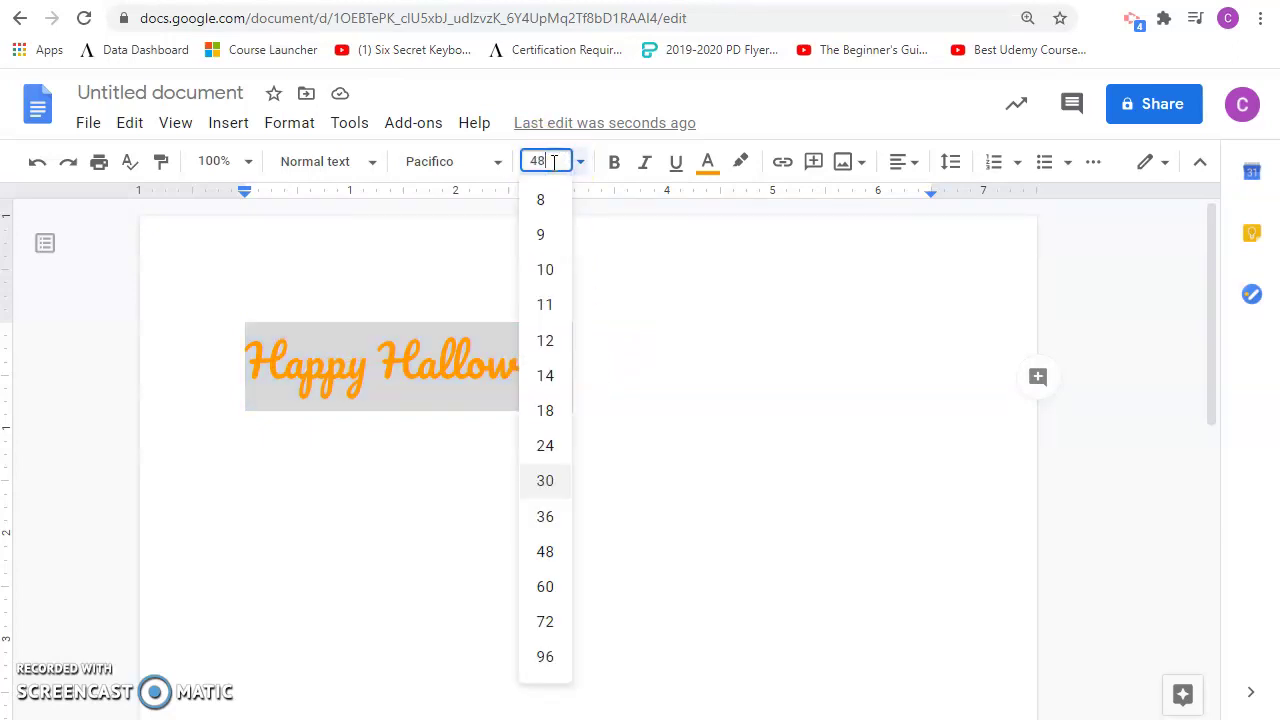
{"action": "key", "text": "Return"}
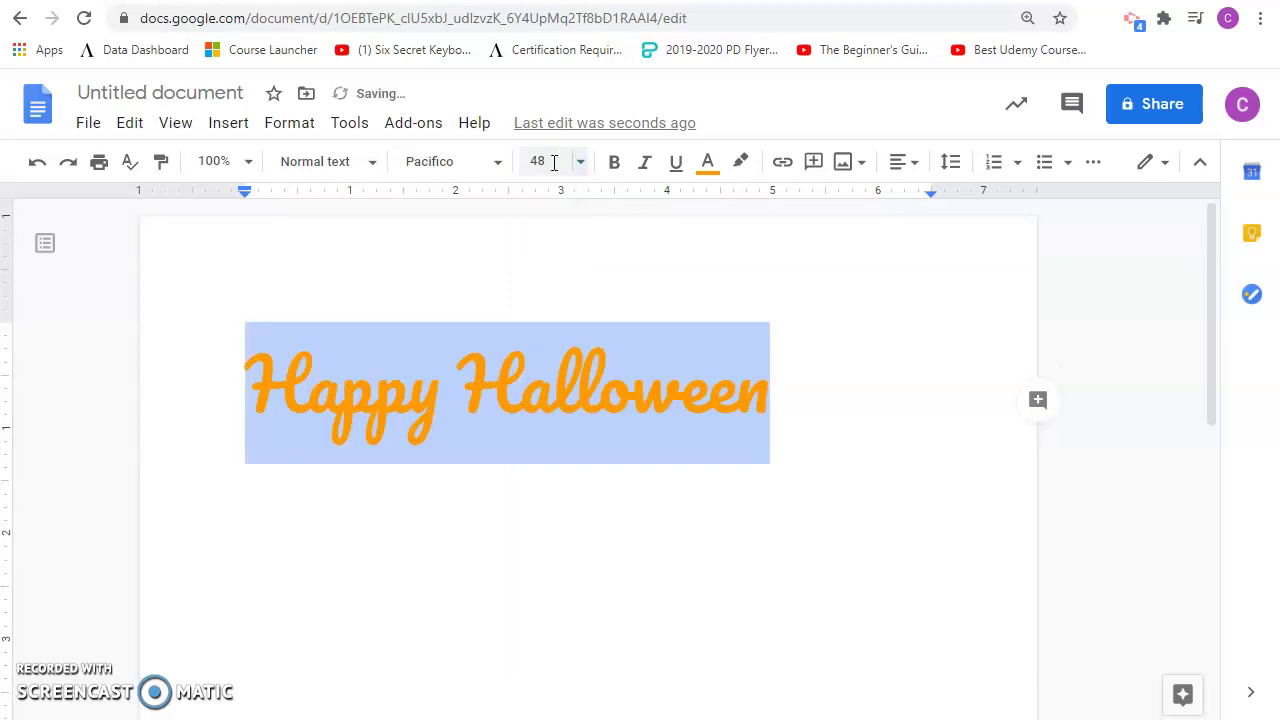
{"action": "left_click", "coordinate": [683, 538]}
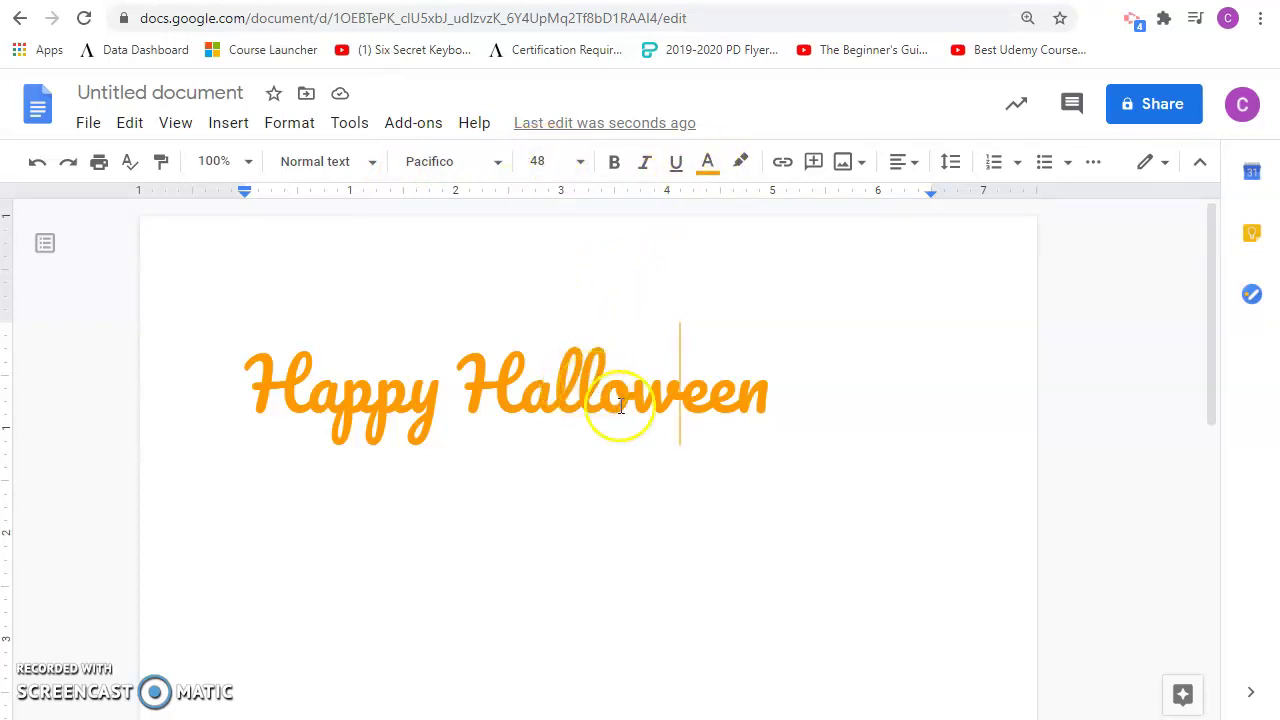
- Center the Happy Halloween heading on the page
{"action": "left_click_drag", "start_coordinate": [246, 380], "coordinate": [768, 403]}
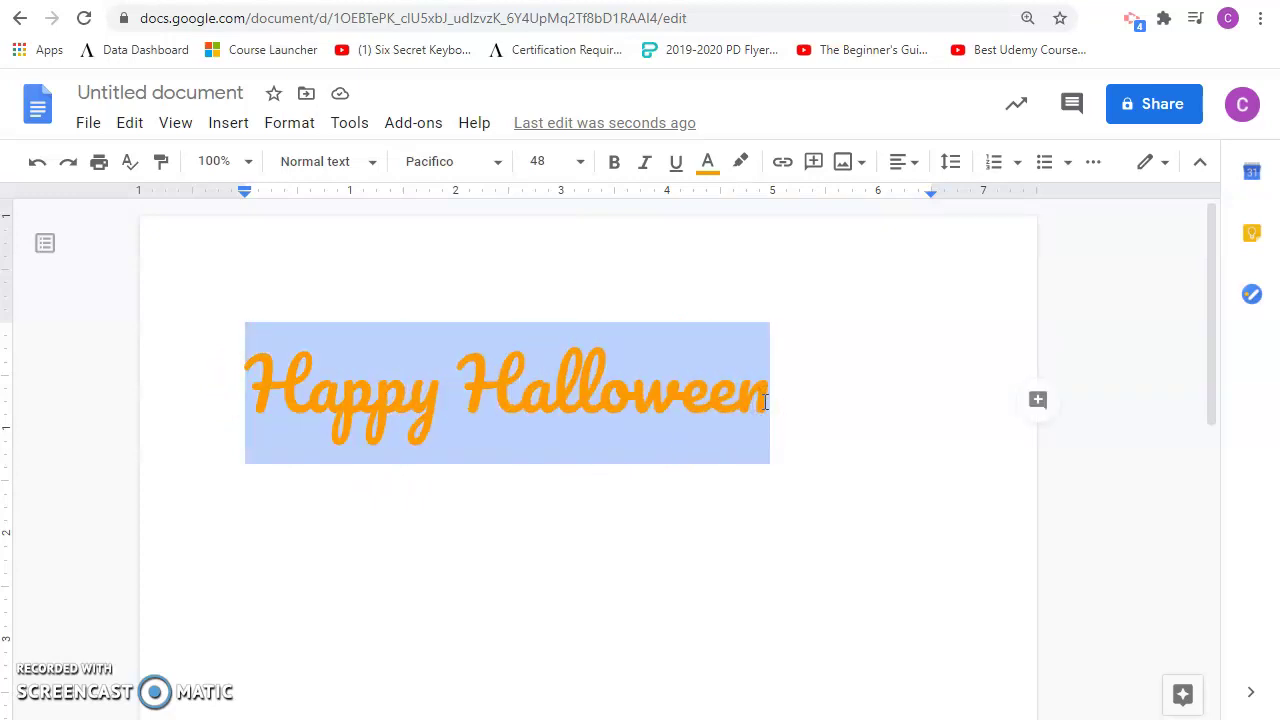
{"action": "key", "text": "ctrl+shift+e"}
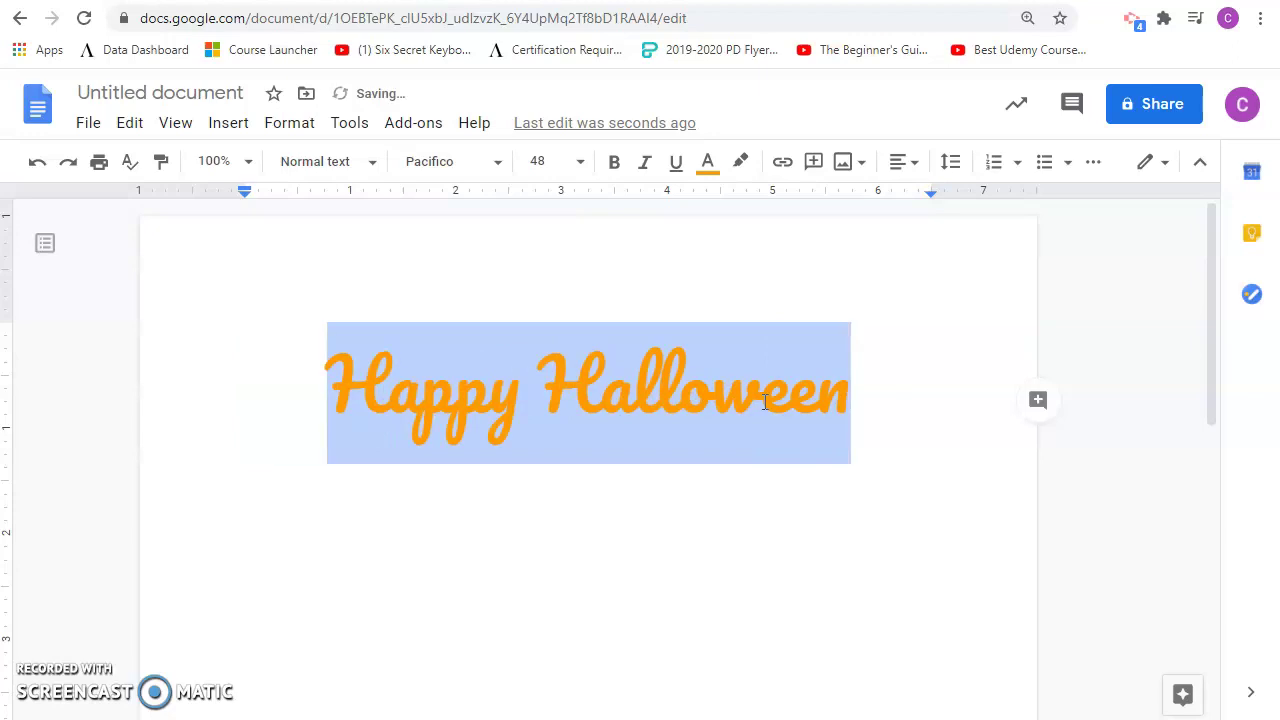
{"action": "left_click", "coordinate": [560, 551]}
{"action": "left_click", "coordinate": [859, 394]}
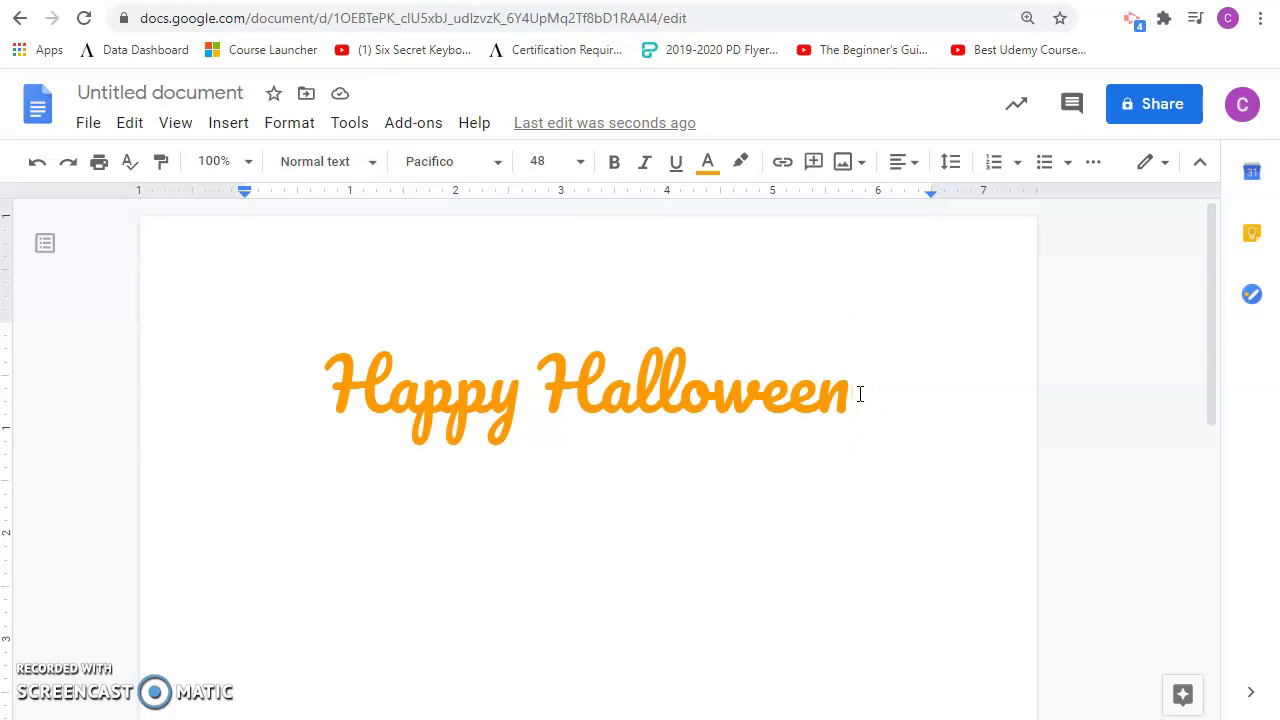
- Start a new line below the heading in Oswald at size 24
{"action": "left_click", "coordinate": [880, 403]}
{"action": "key", "text": "Return"}
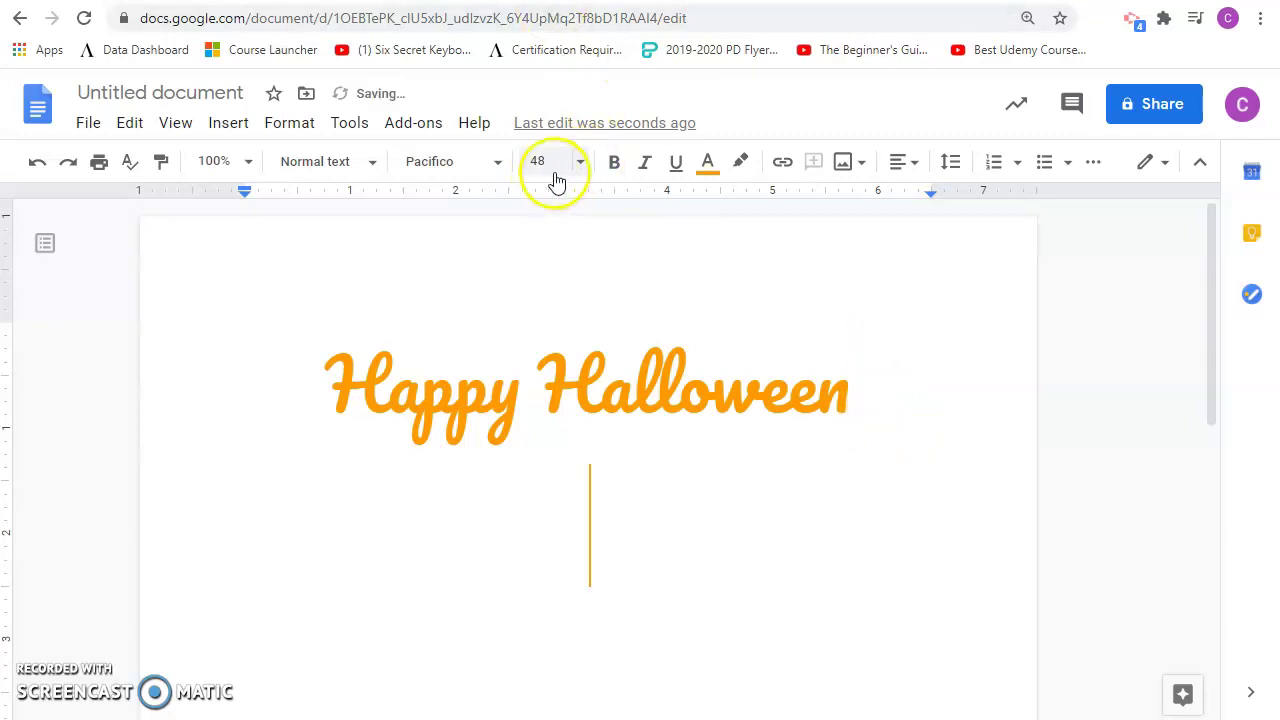
{"action": "left_click", "coordinate": [498, 164]}
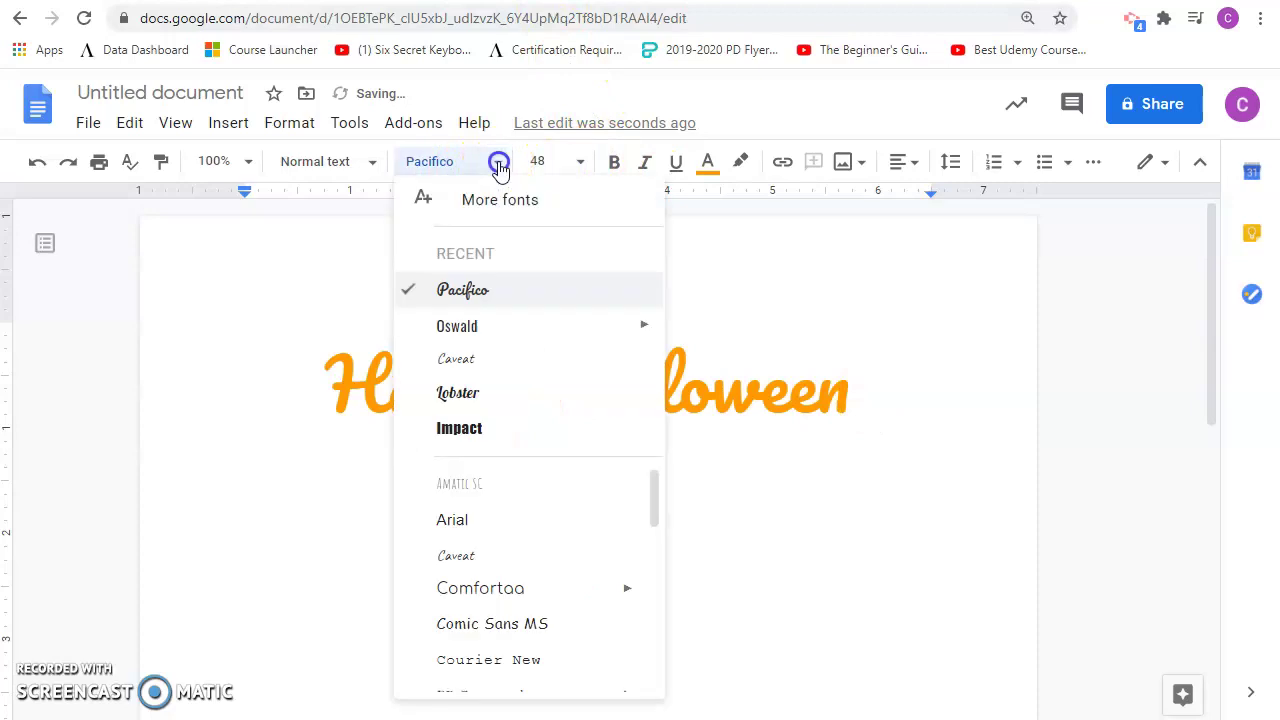
{"action": "left_click", "coordinate": [484, 330]}
{"action": "left_click", "coordinate": [582, 164]}
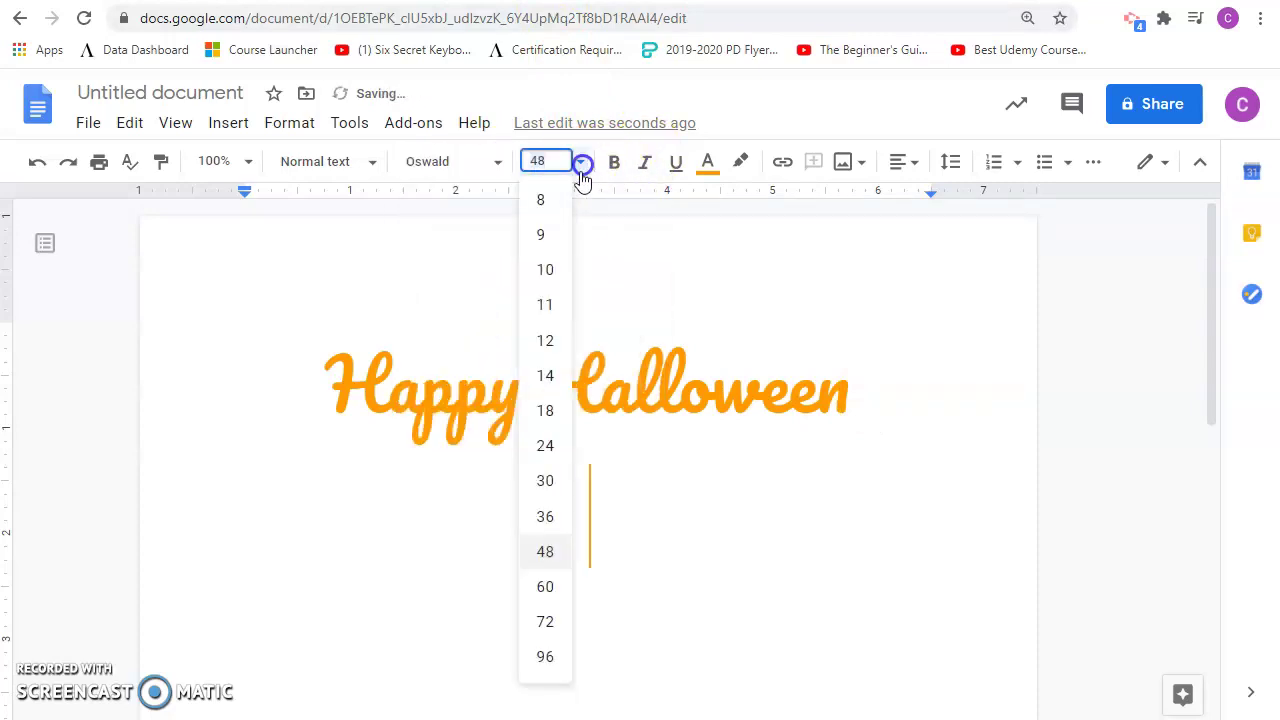
{"action": "left_click", "coordinate": [551, 452]}
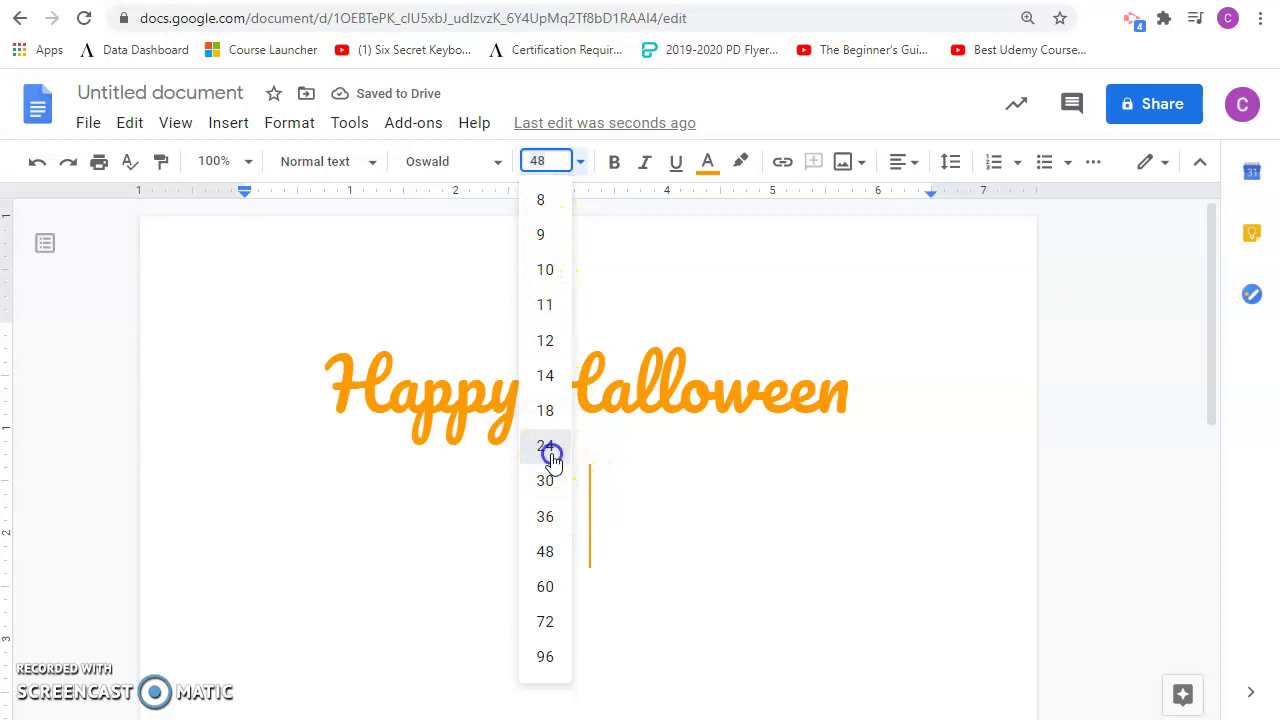
- Type 'Join us for a Howling good time' in dark purple
{"action": "left_click", "coordinate": [707, 166]}
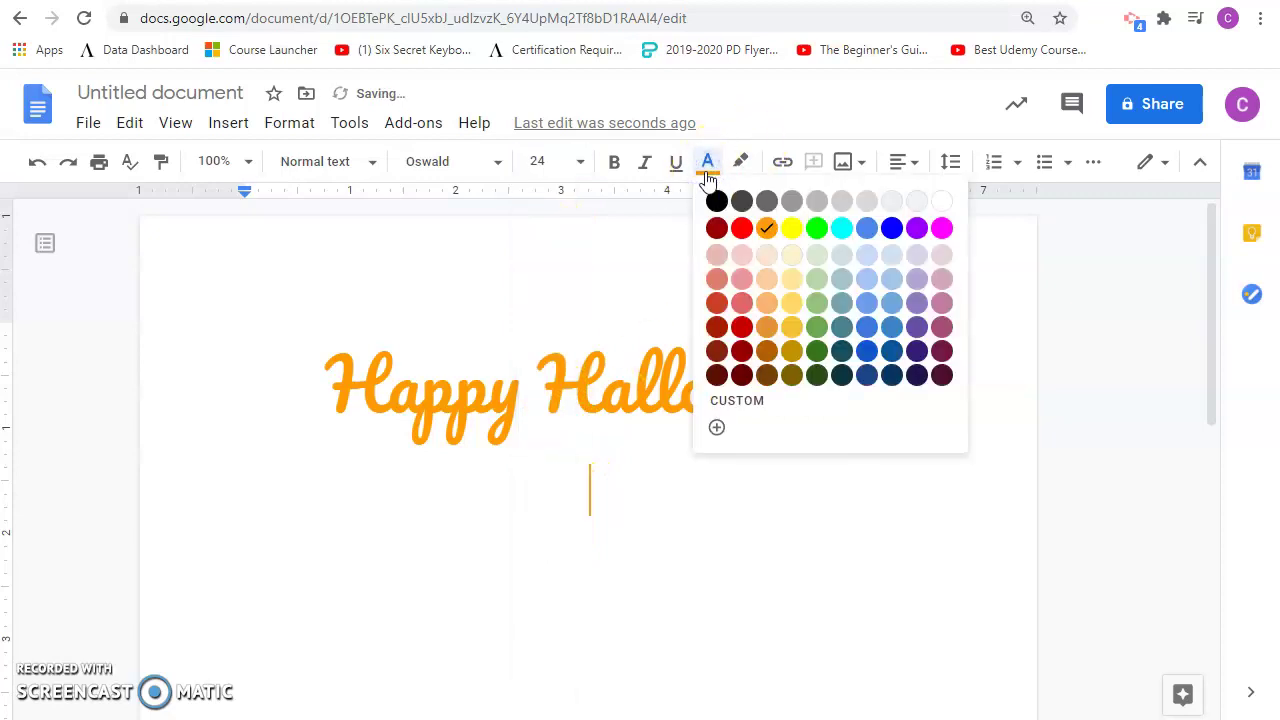
{"action": "left_click", "coordinate": [917, 376]}
{"action": "left_click", "coordinate": [917, 352]}
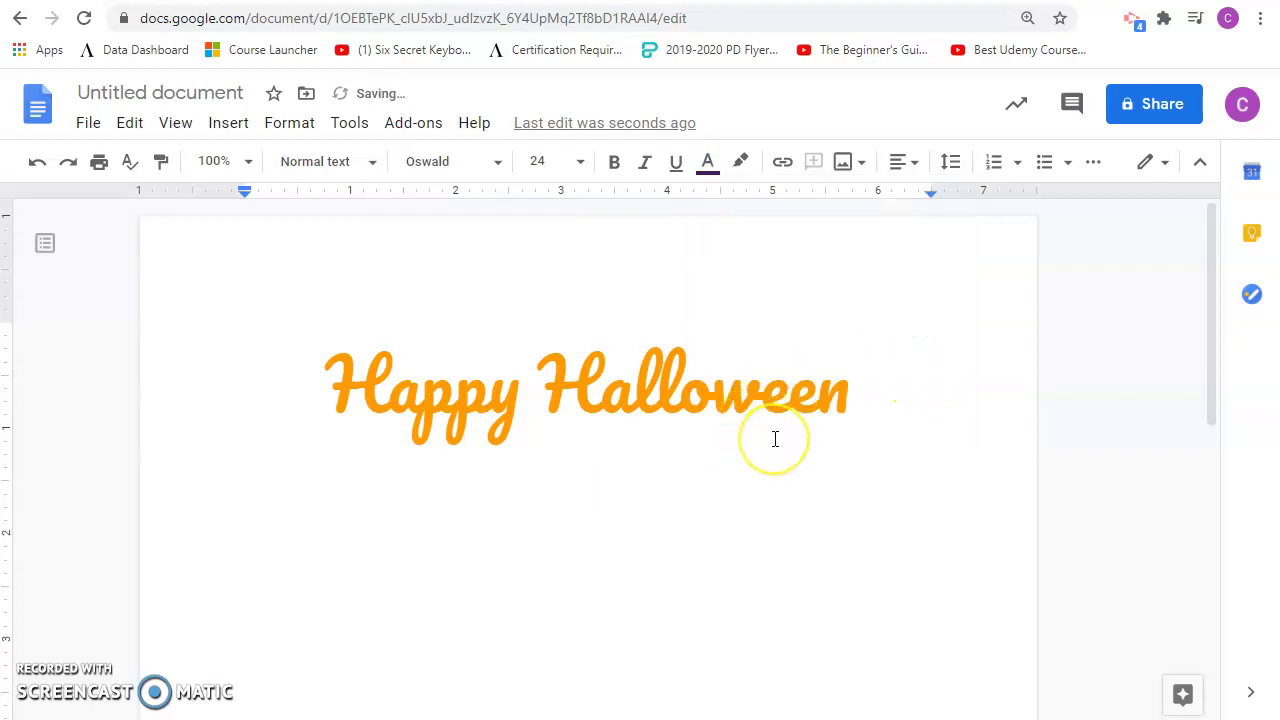
{"action": "type", "text": "oin"}
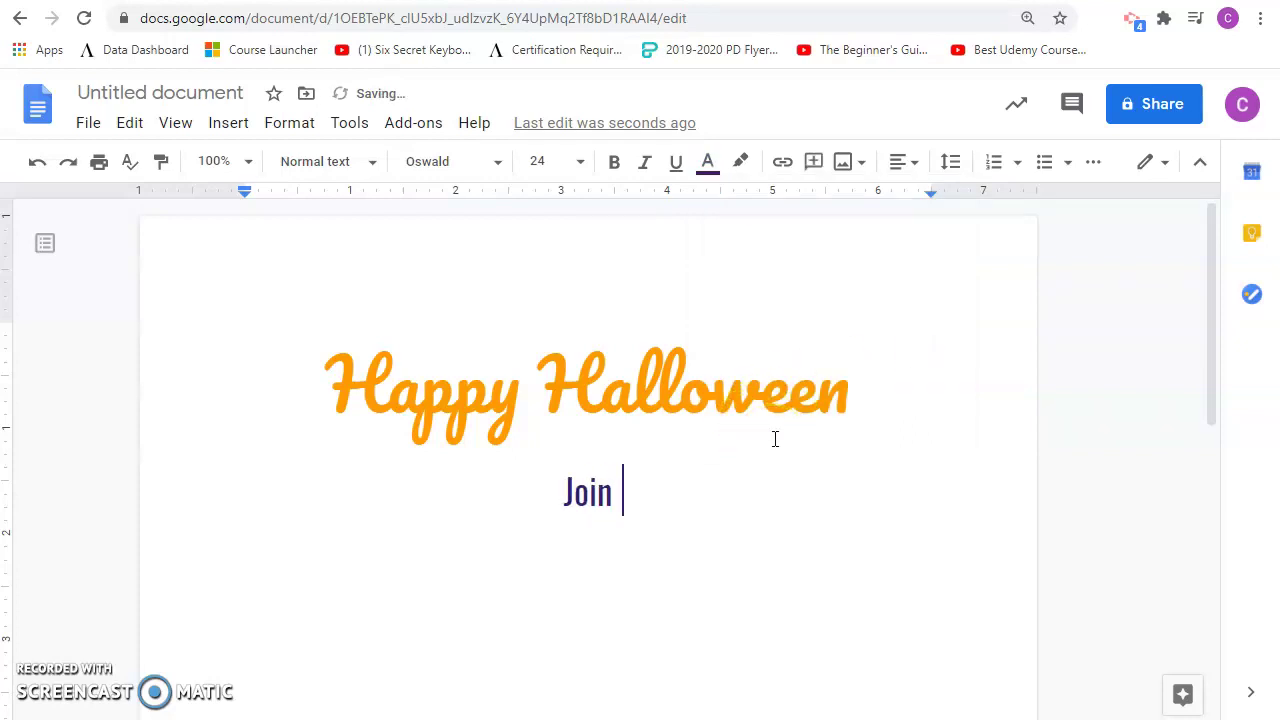
{"action": "type", "text": " us "}
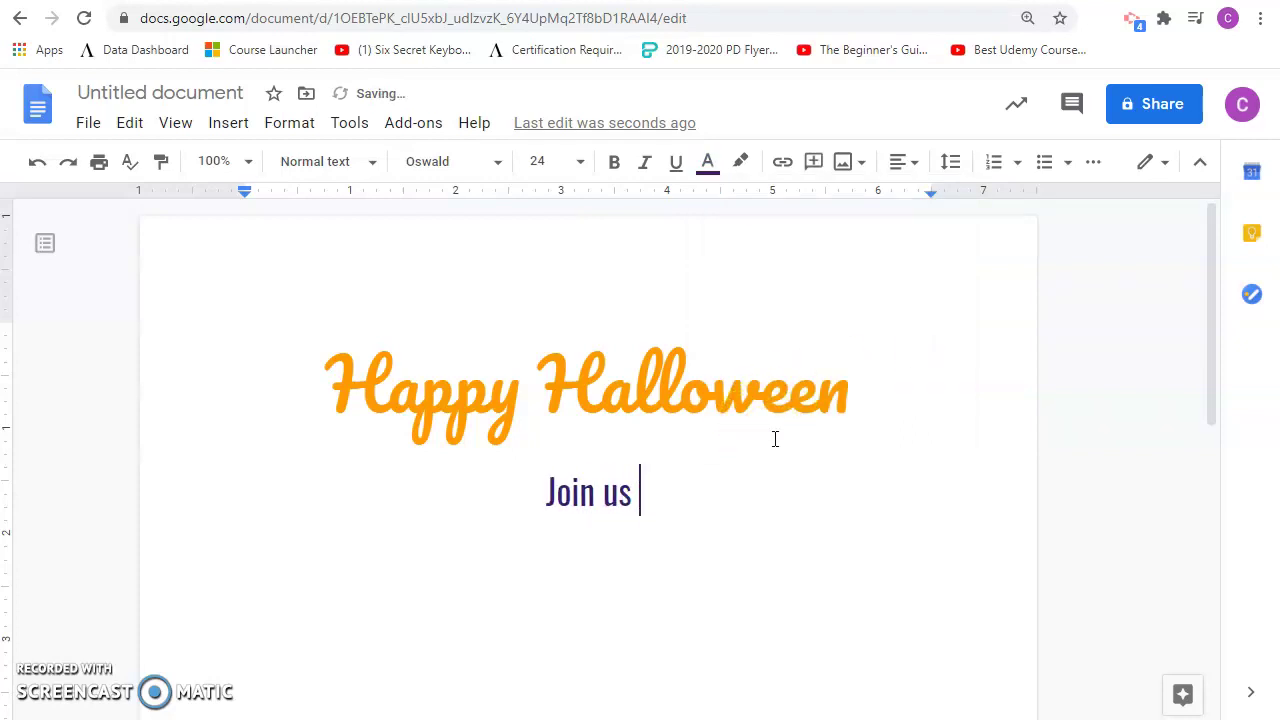
{"action": "type", "text": "for a Howli"}
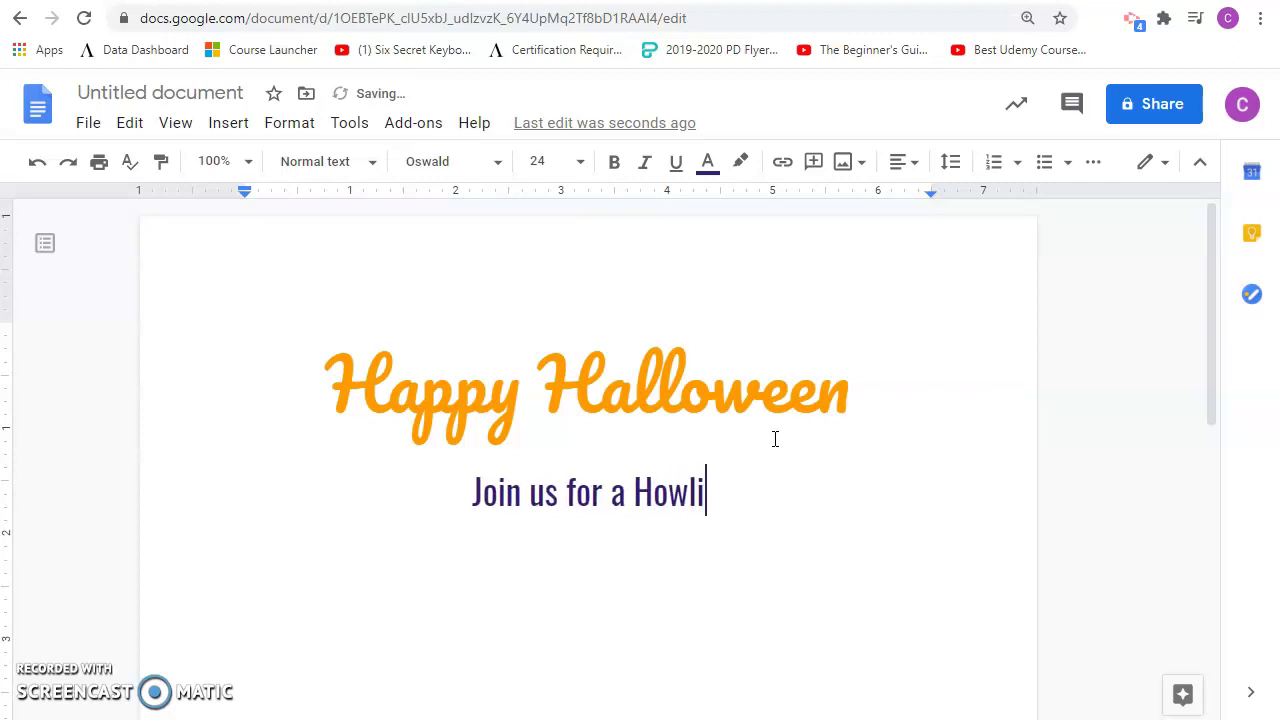
{"action": "type", "text": "ng good time"}
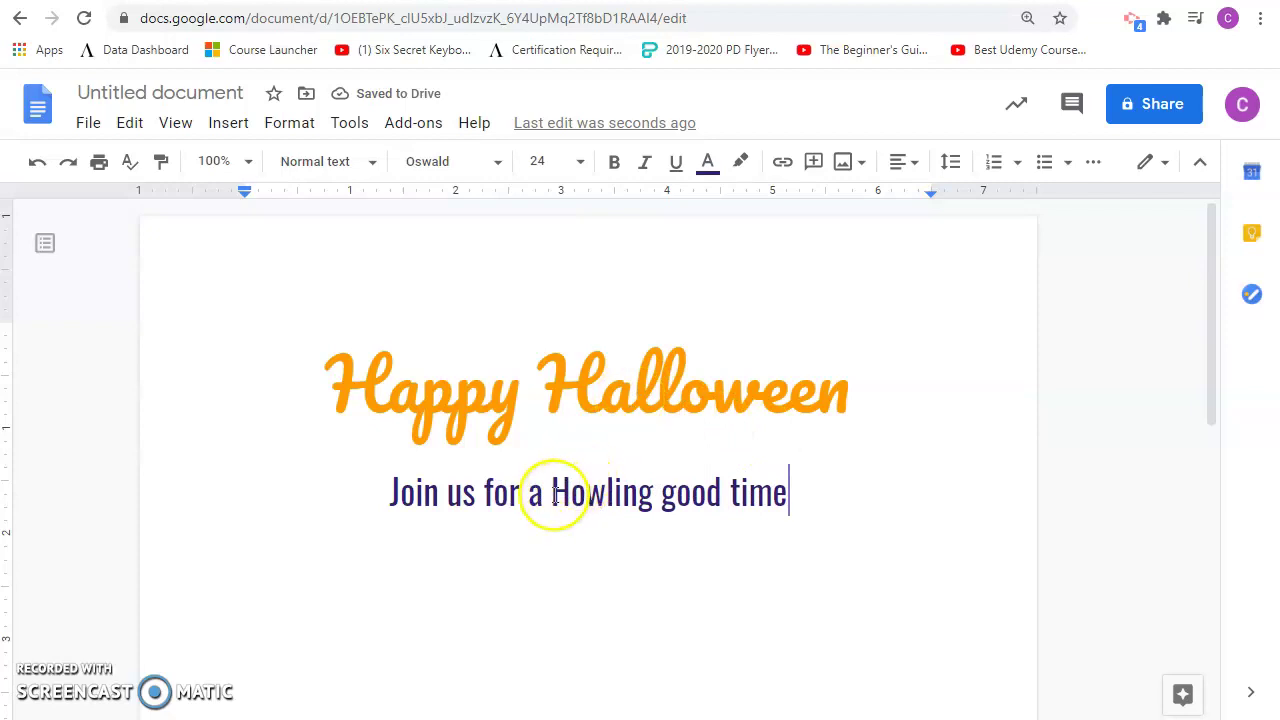
- Italicize the word 'Howling' in the subtitle
{"action": "left_click_drag", "start_coordinate": [552, 491], "coordinate": [641, 494]}
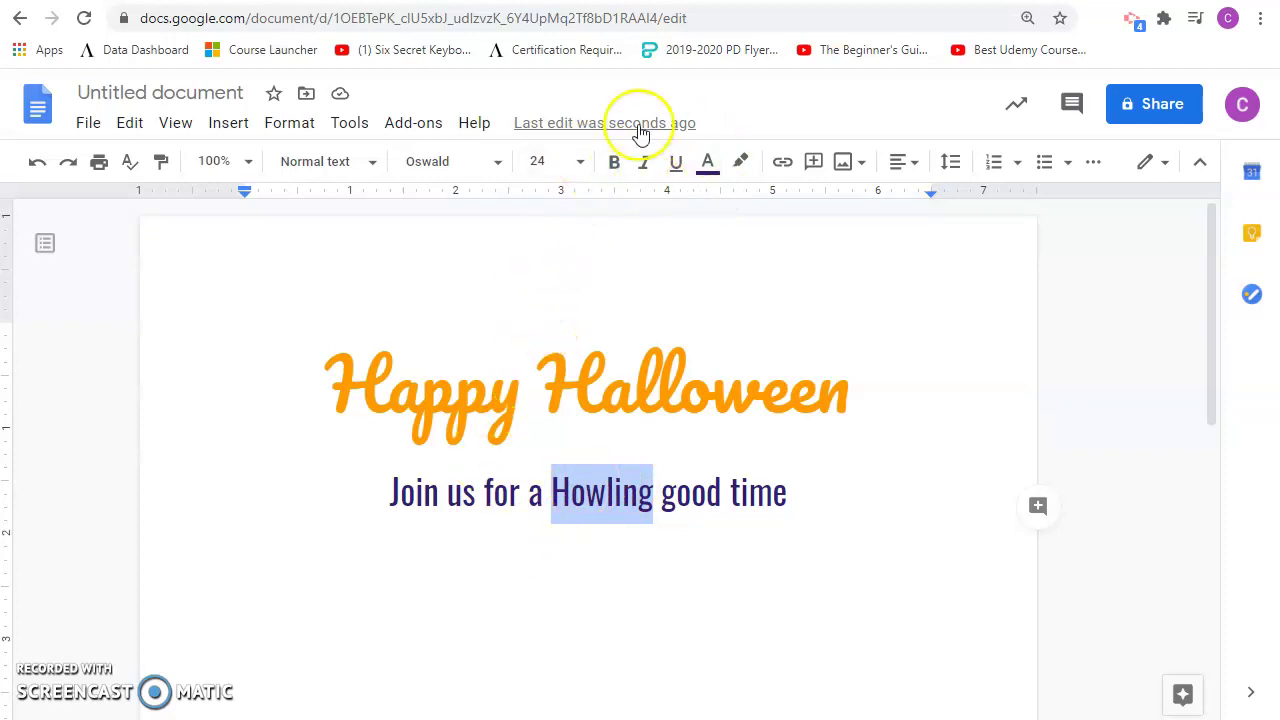
{"action": "left_click", "coordinate": [644, 161]}
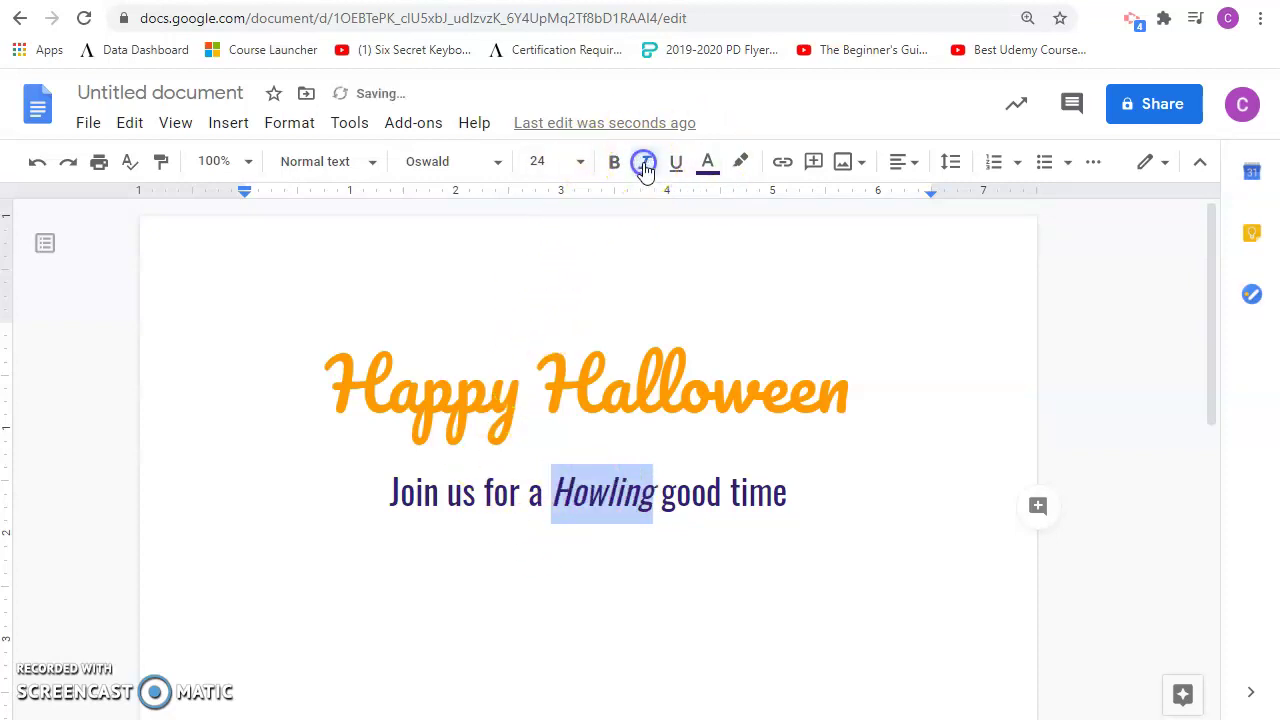
{"action": "left_click", "coordinate": [641, 536]}
{"action": "left_click", "coordinate": [827, 498]}
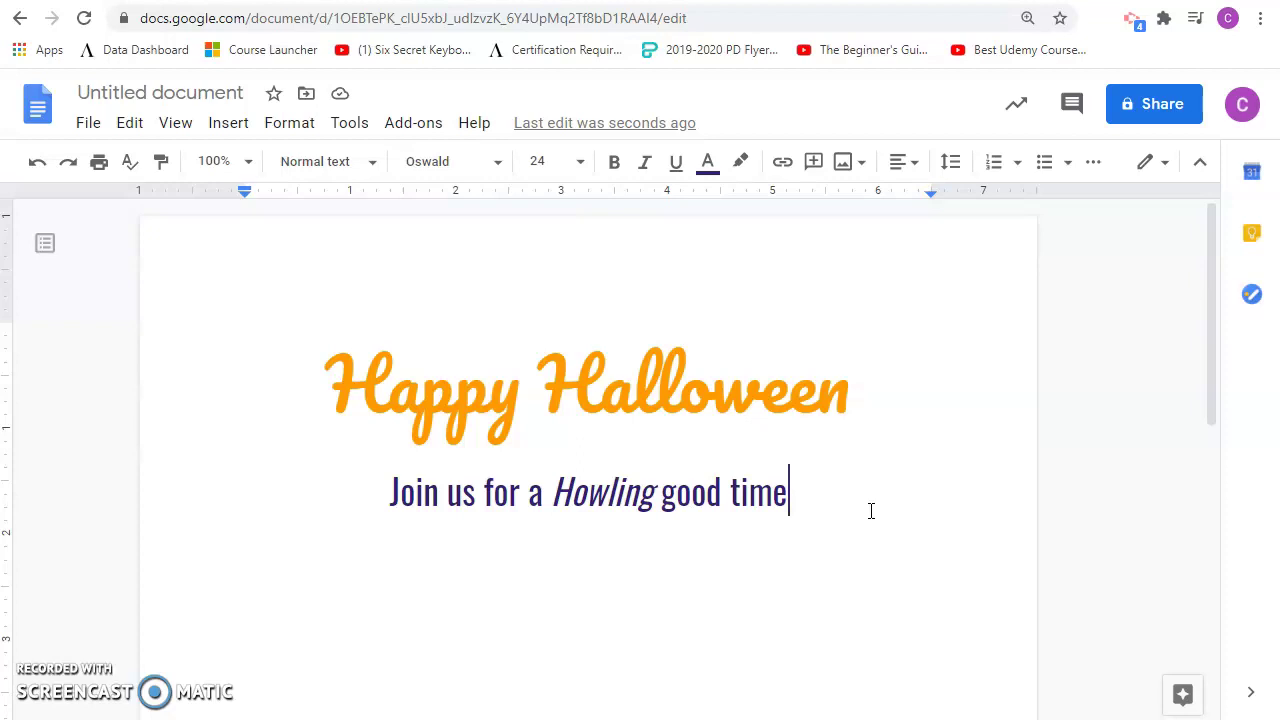
- Add a black 'Activities Include:' line below the subtitle, followed by an empty line
{"action": "left_click", "coordinate": [799, 494]}
{"action": "key", "text": "Return"}
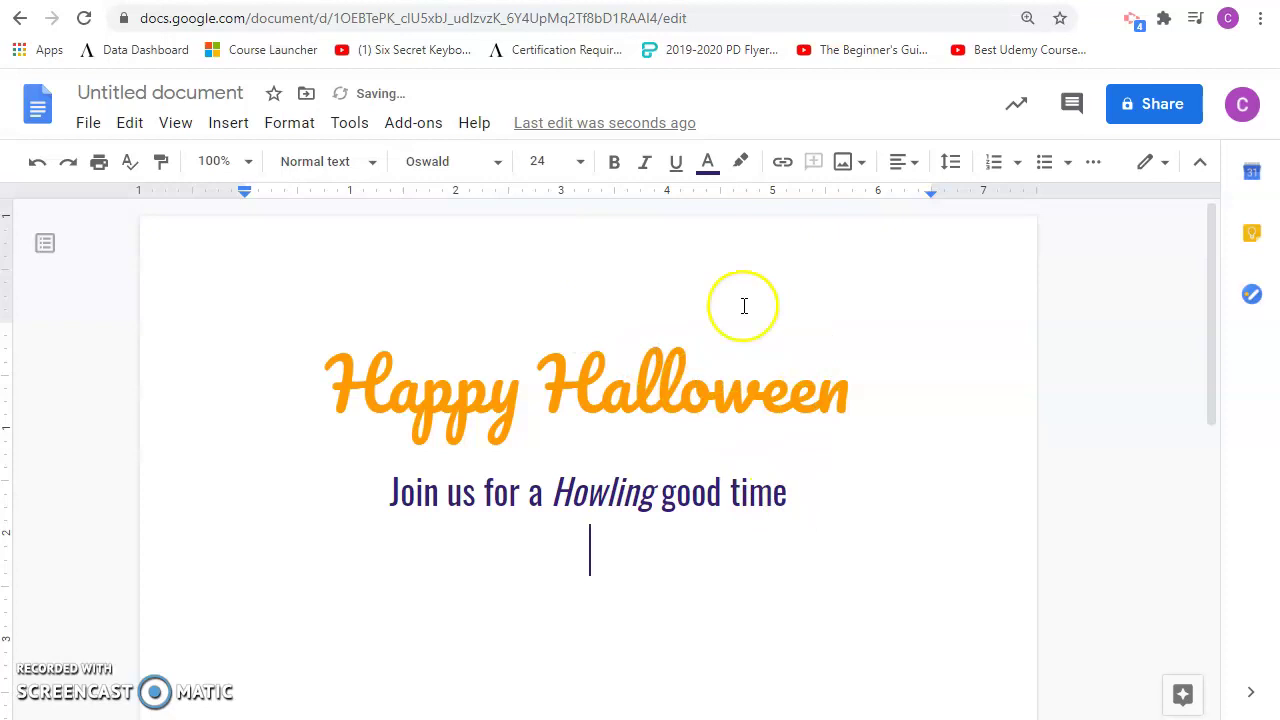
{"action": "left_click", "coordinate": [597, 551]}
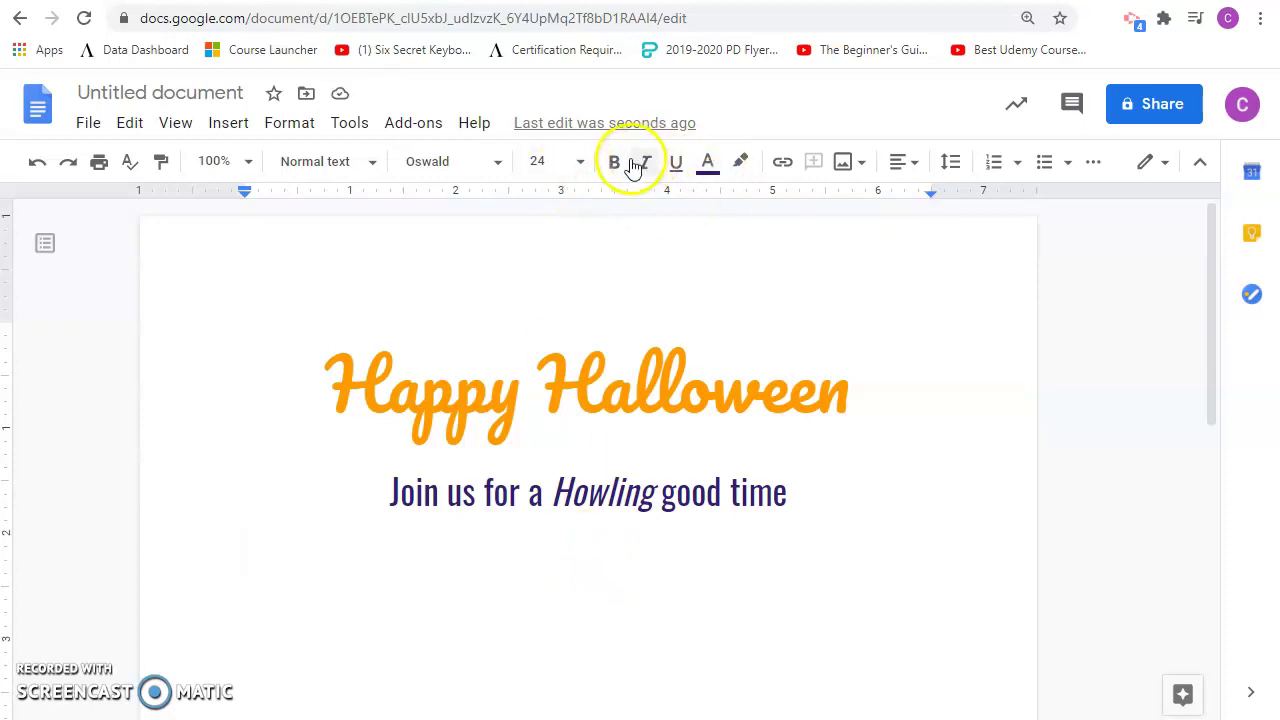
{"action": "left_click", "coordinate": [707, 165]}
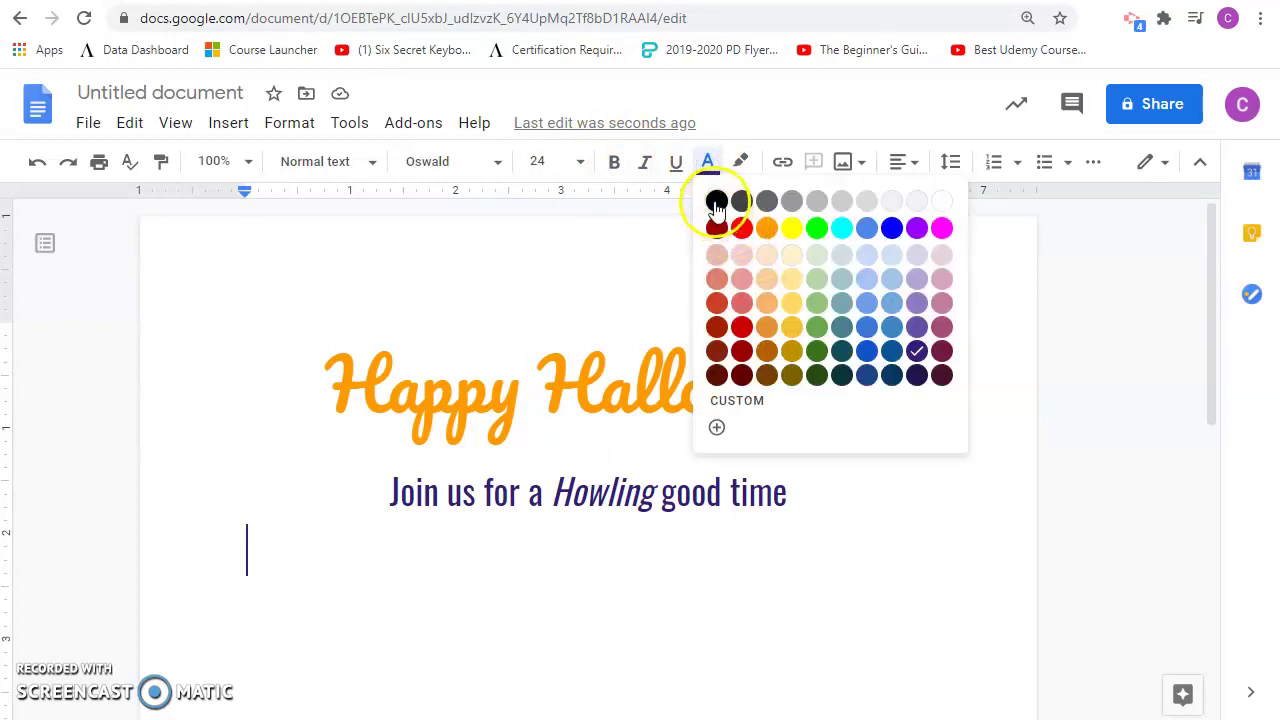
{"action": "left_click", "coordinate": [716, 203]}
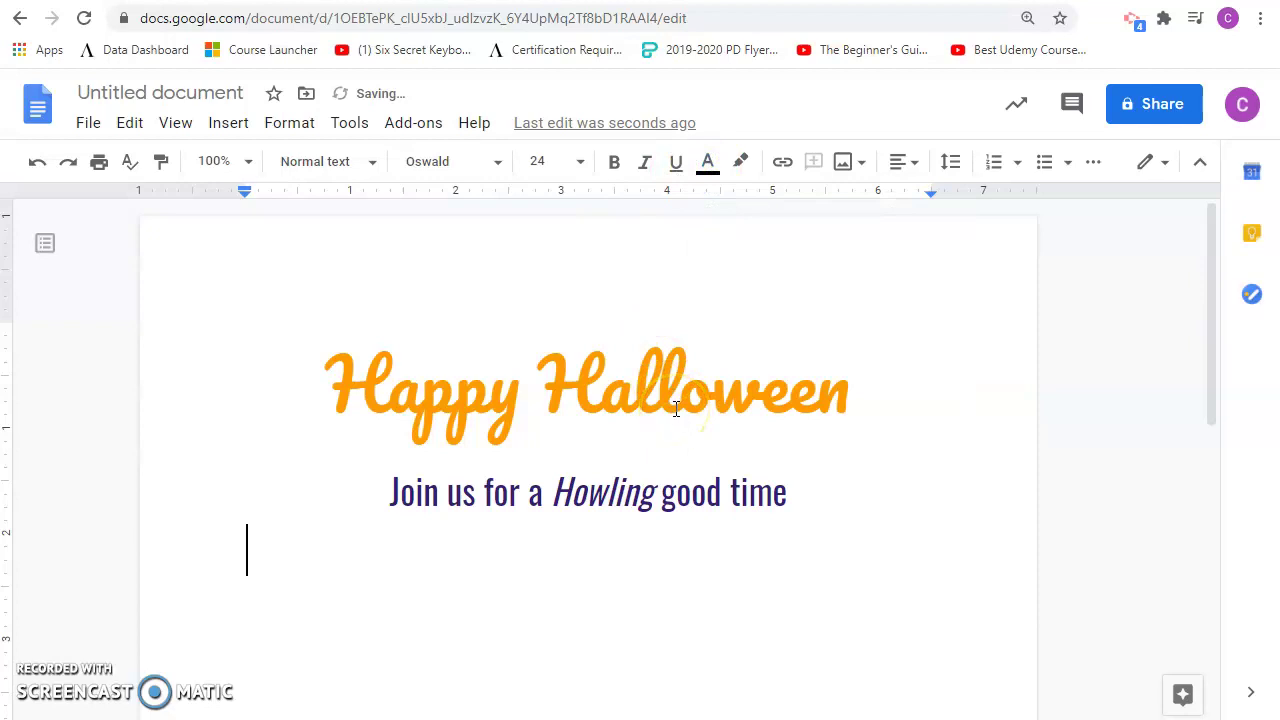
{"action": "type", "text": "Activities I"}
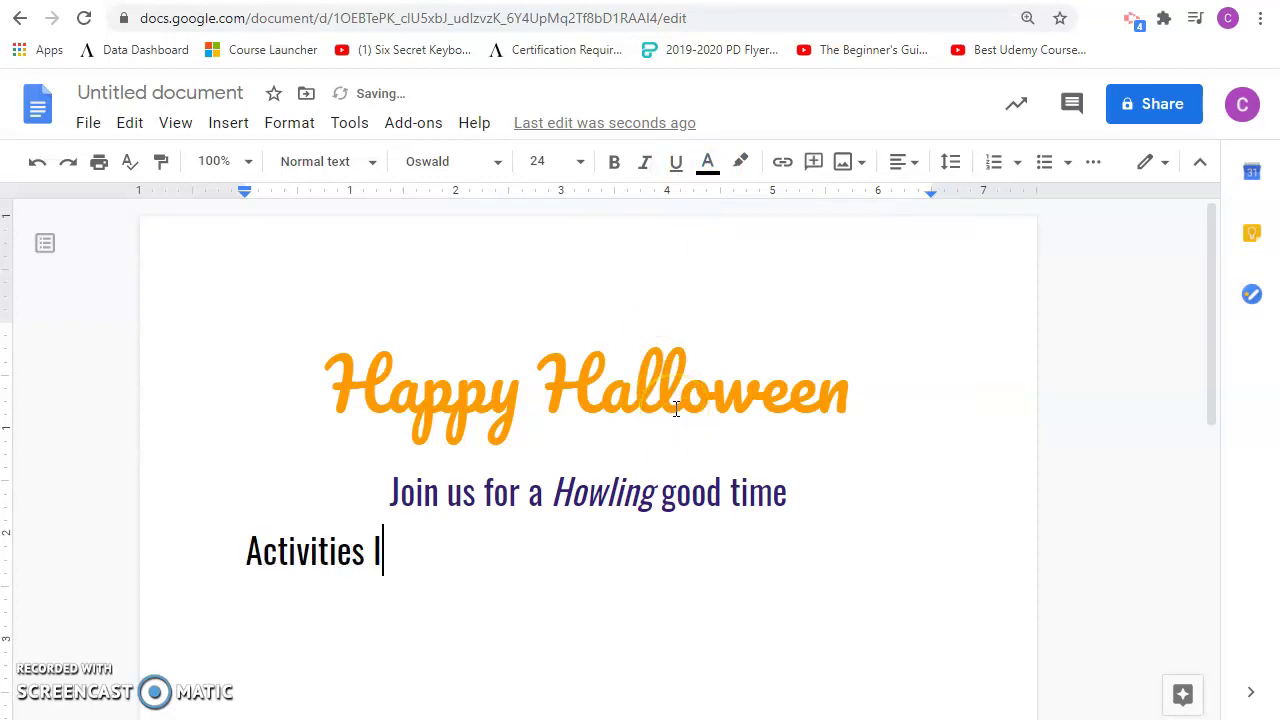
{"action": "type", "text": "nclude"}
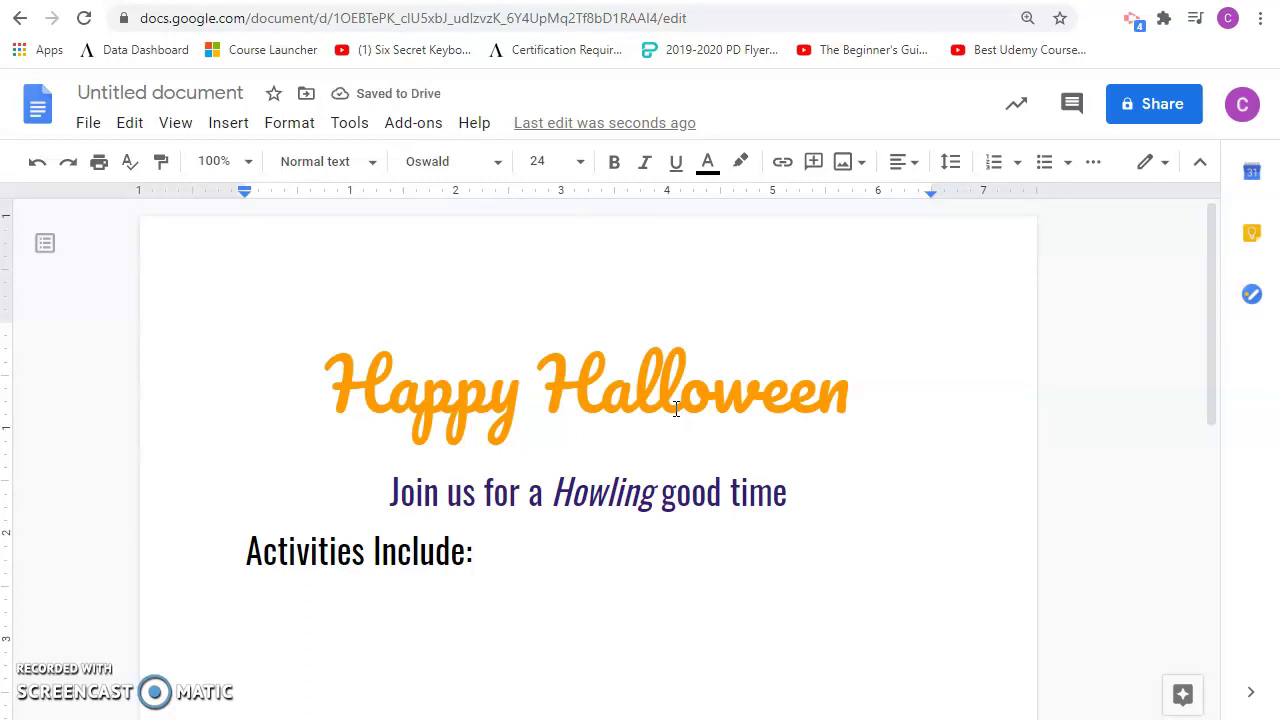
{"action": "type", "text": ":"}
{"action": "key", "text": "Return"}
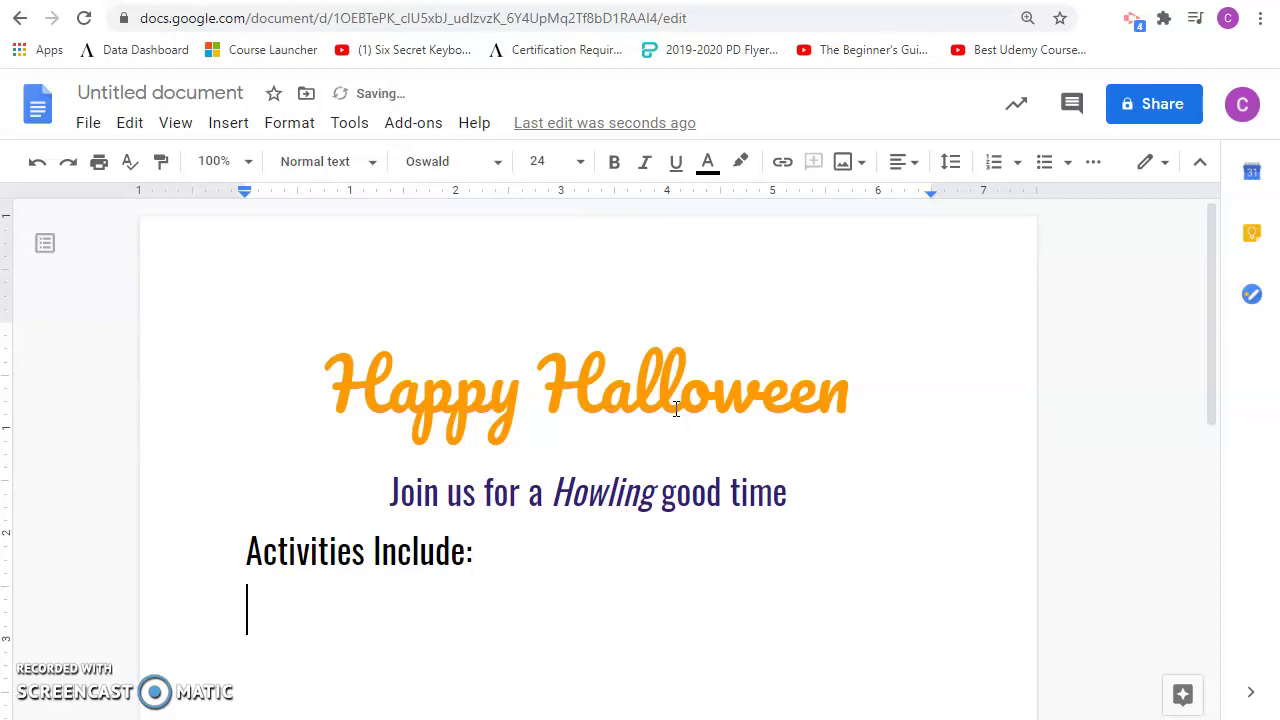
- Start a bulleted list with 'Bobbing for Apples', correcting its spelling
{"action": "left_click", "coordinate": [1046, 171]}
{"action": "left_click", "coordinate": [1046, 171]}
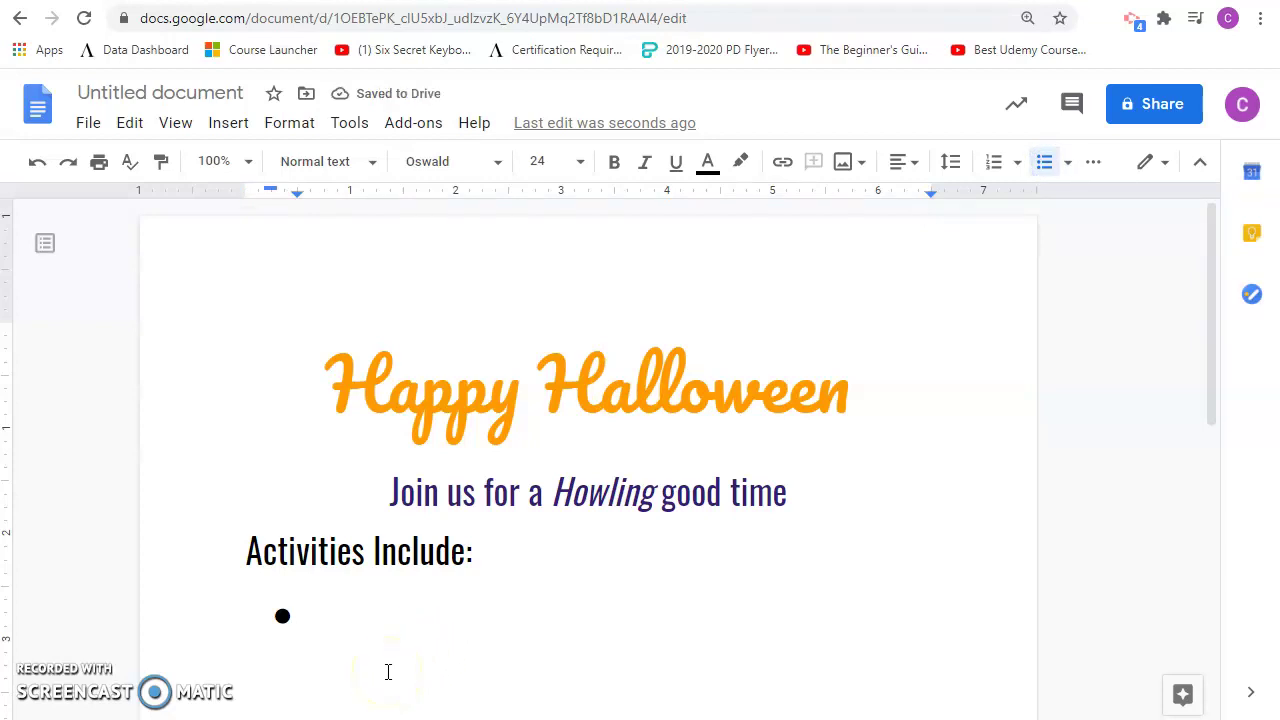
{"action": "type", "text": "Bobbling"}
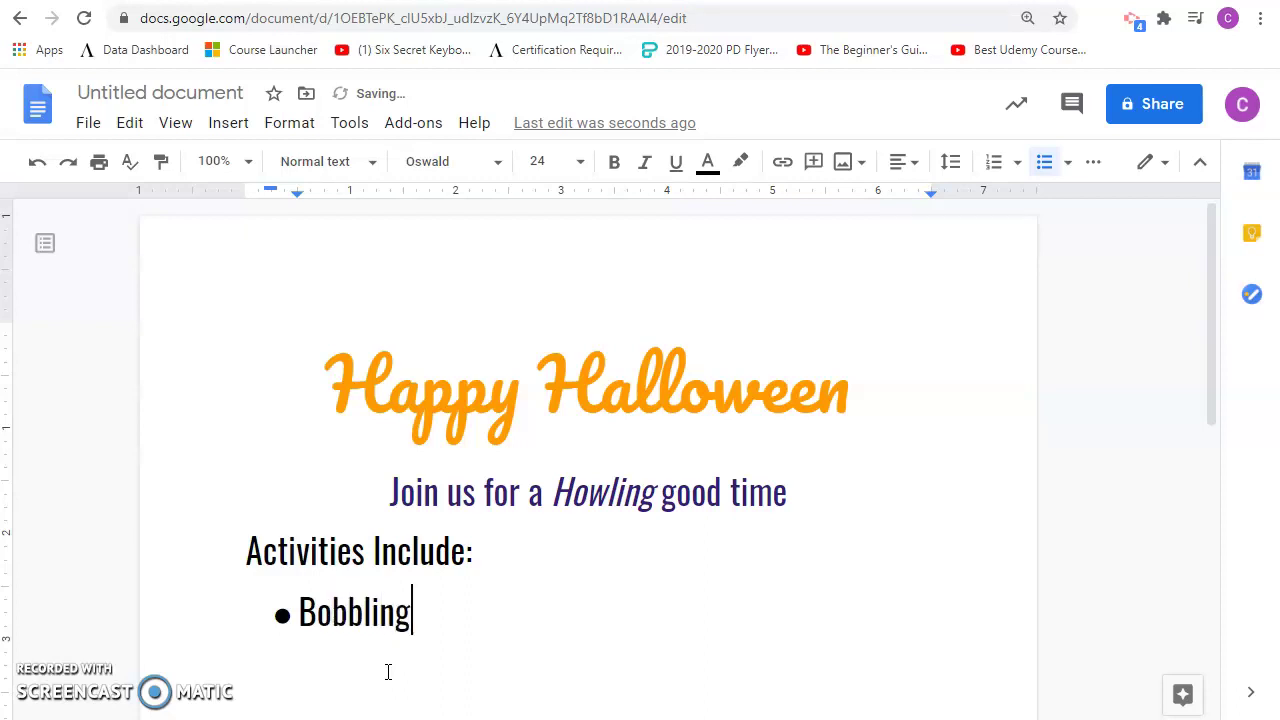
{"action": "key", "text": "BackSpace"}
{"action": "key", "text": "BackSpace"}
{"action": "key", "text": "BackSpace"}
{"action": "type", "text": "es"}
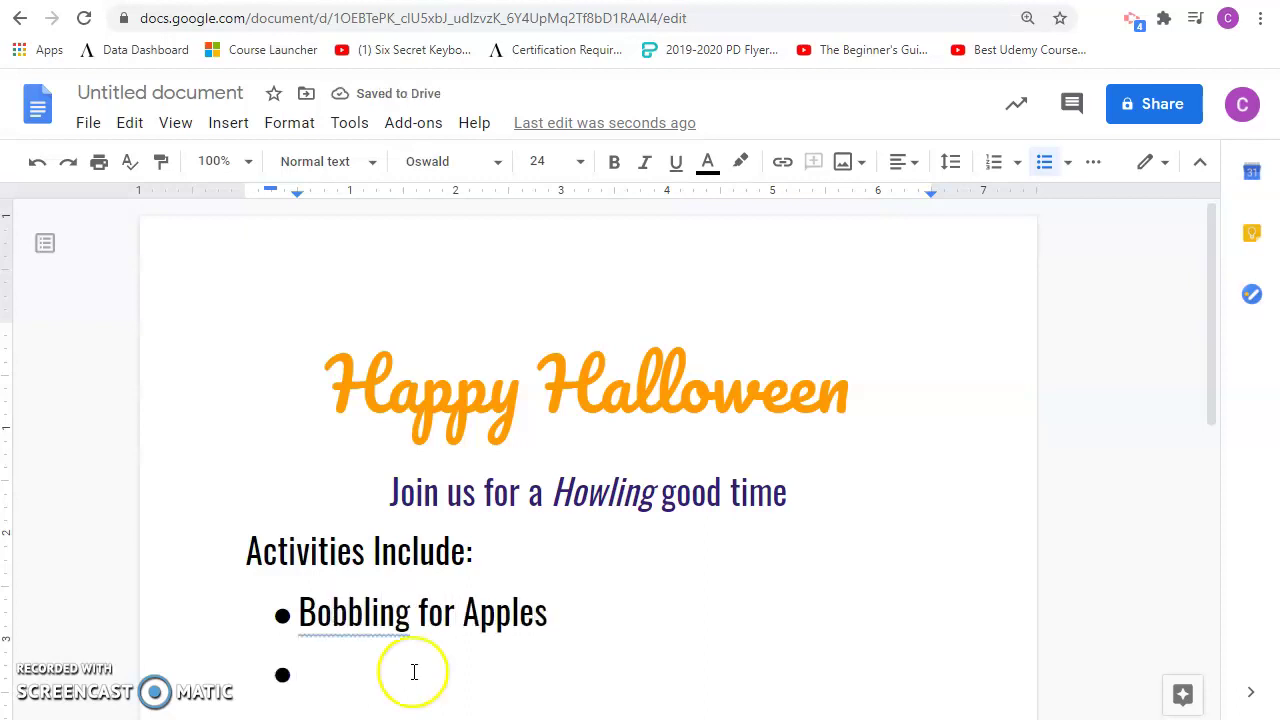
{"action": "left_click", "coordinate": [373, 612]}
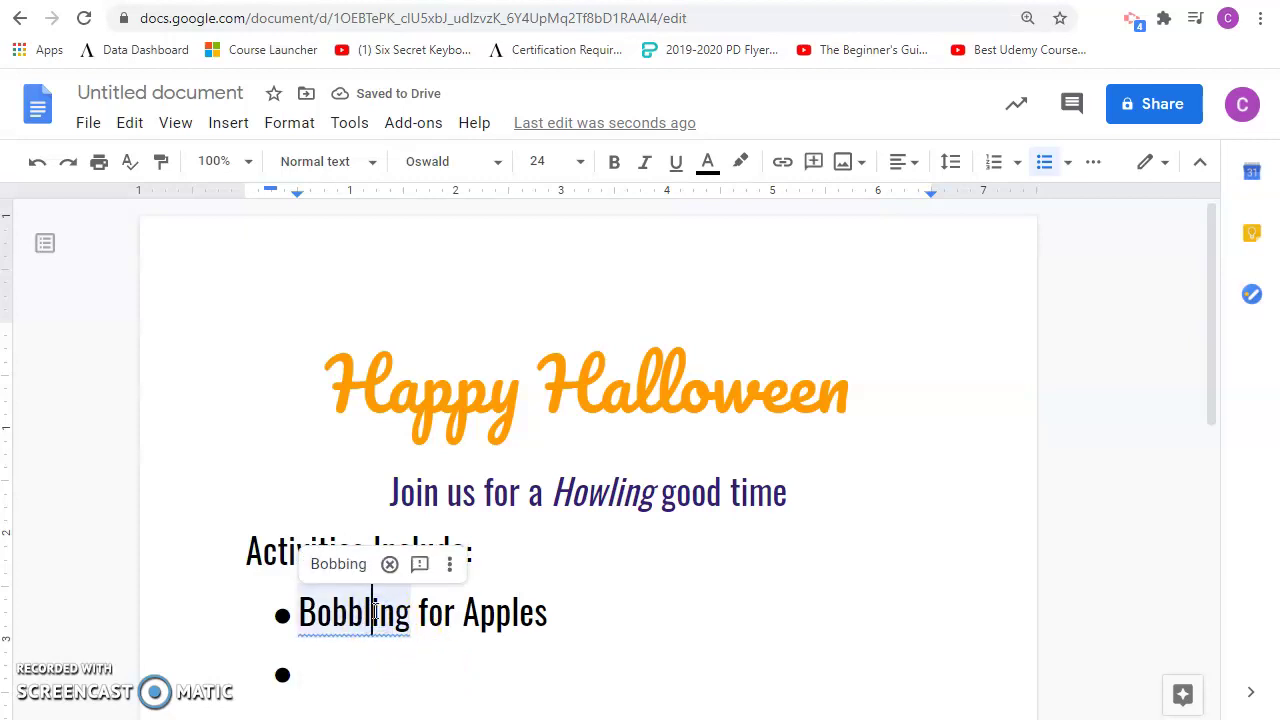
{"action": "left_click", "coordinate": [338, 564]}
- Add 'Haunted Room' as the second bullet and begin the next item
{"action": "left_click", "coordinate": [340, 656]}
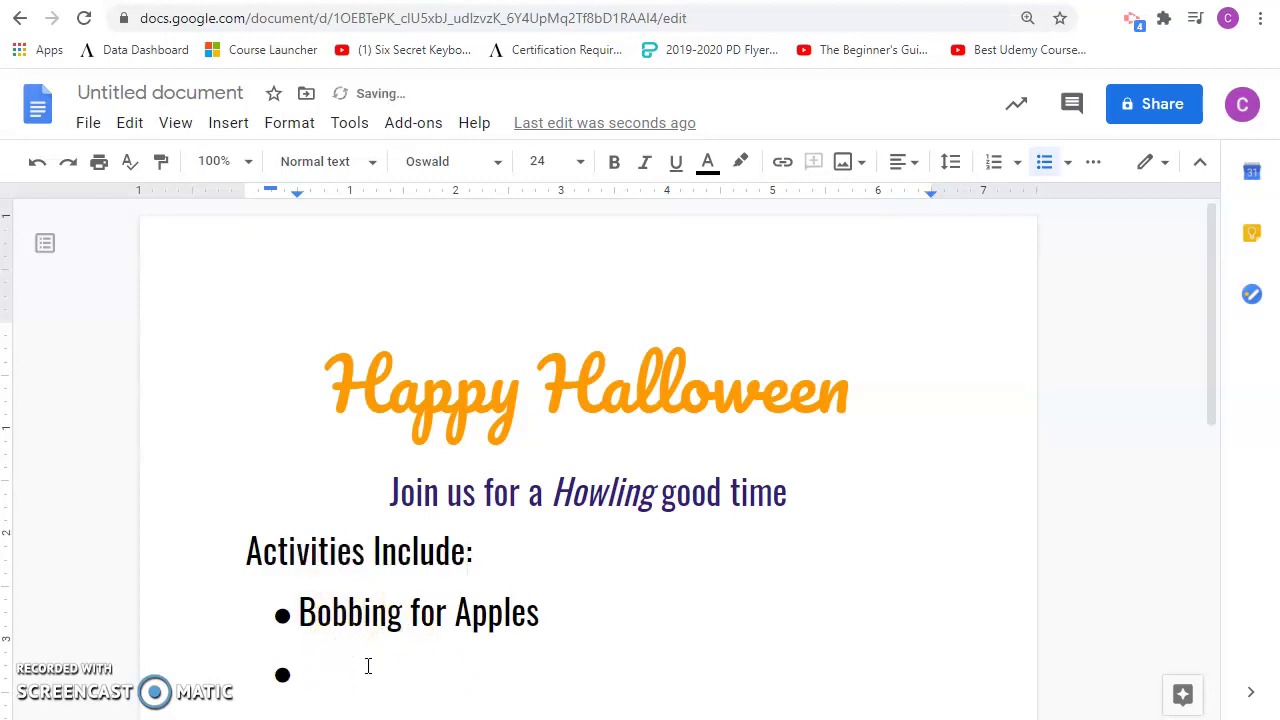
{"action": "type", "text": "Haunted R"}
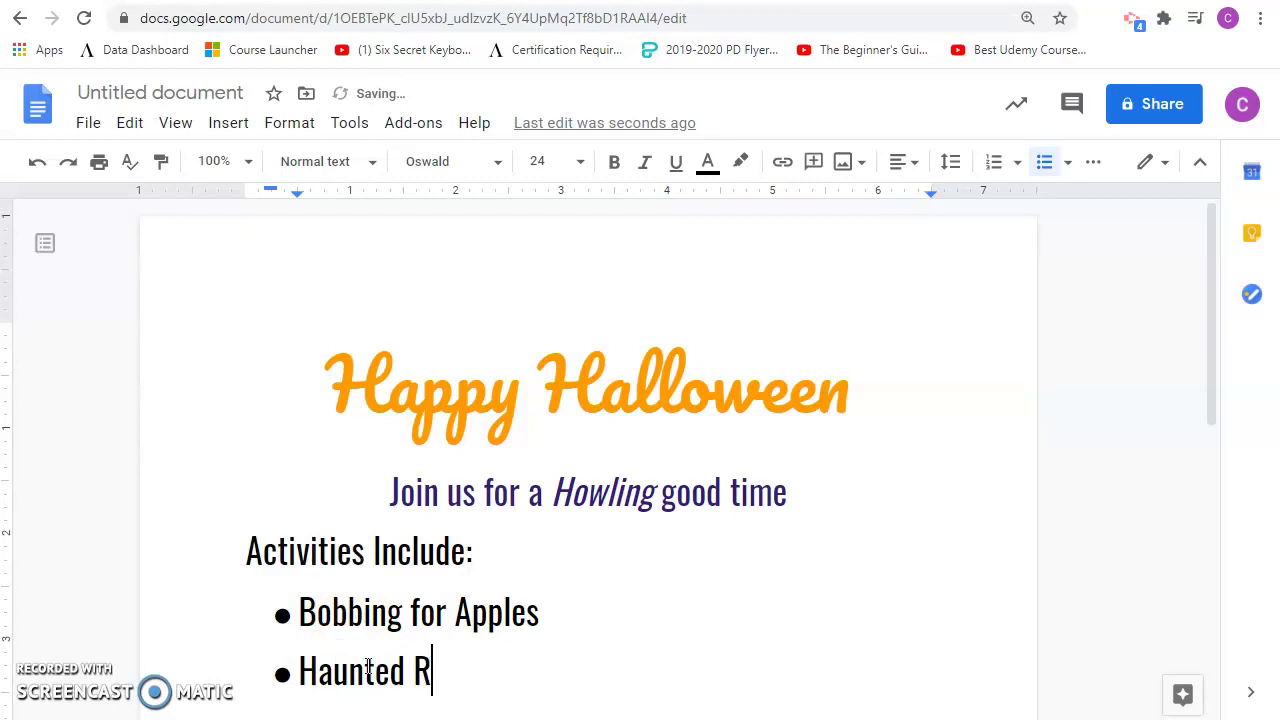
{"action": "type", "text": "oom"}
{"action": "key", "text": "Return"}
{"action": "type", "text": "Scary Movies"}
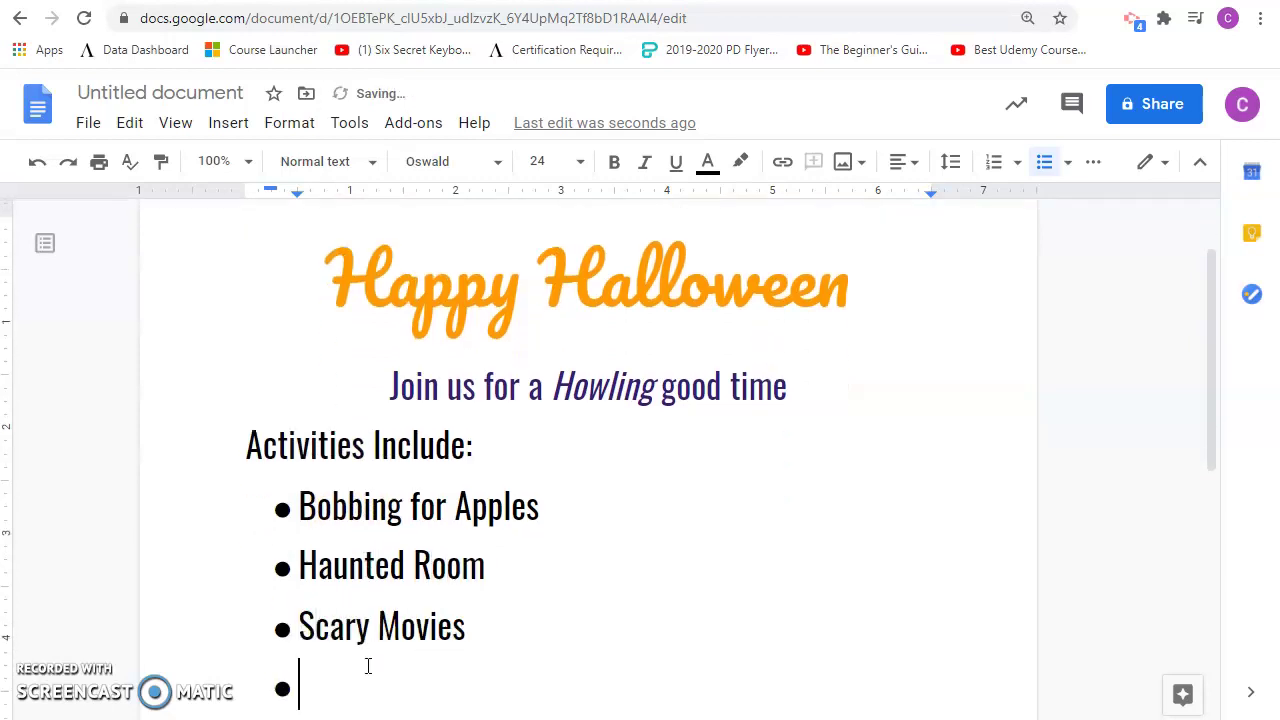
{"action": "type", "text": "Gruesome Goodies"}
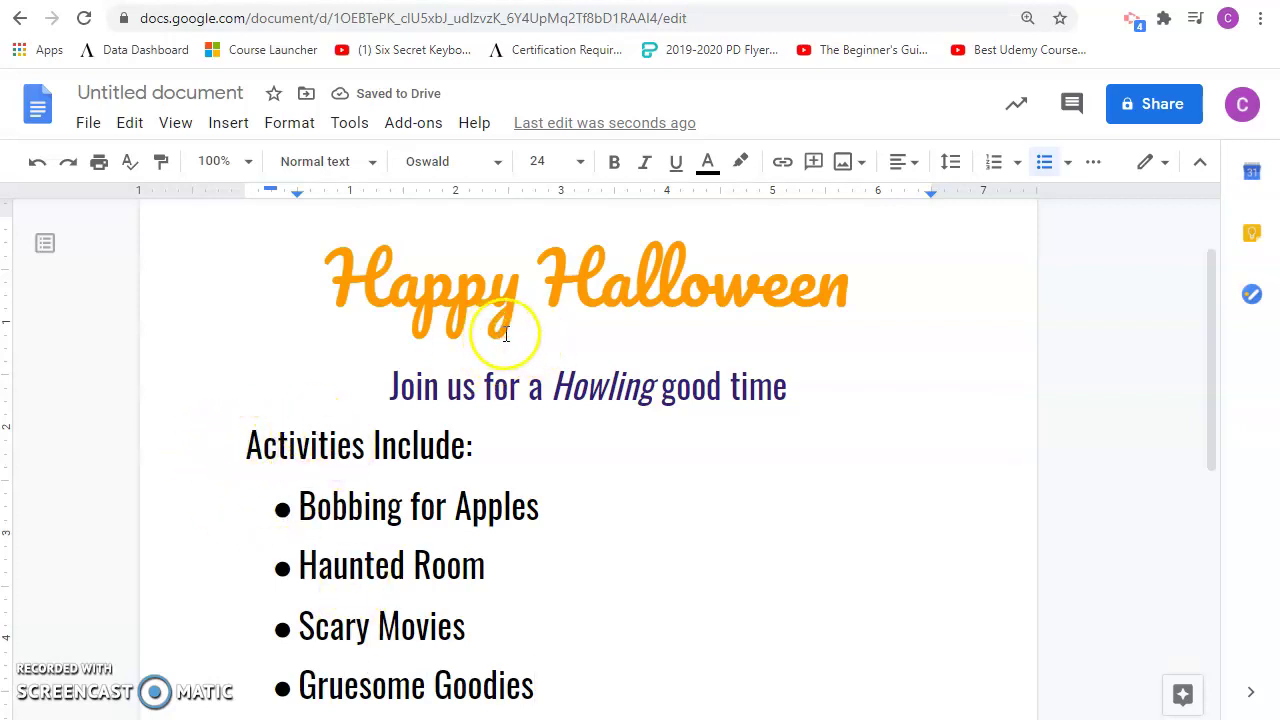
- Add the date line 'October 30 at 7pm' beneath the subtitle
{"action": "left_click", "coordinate": [822, 390]}
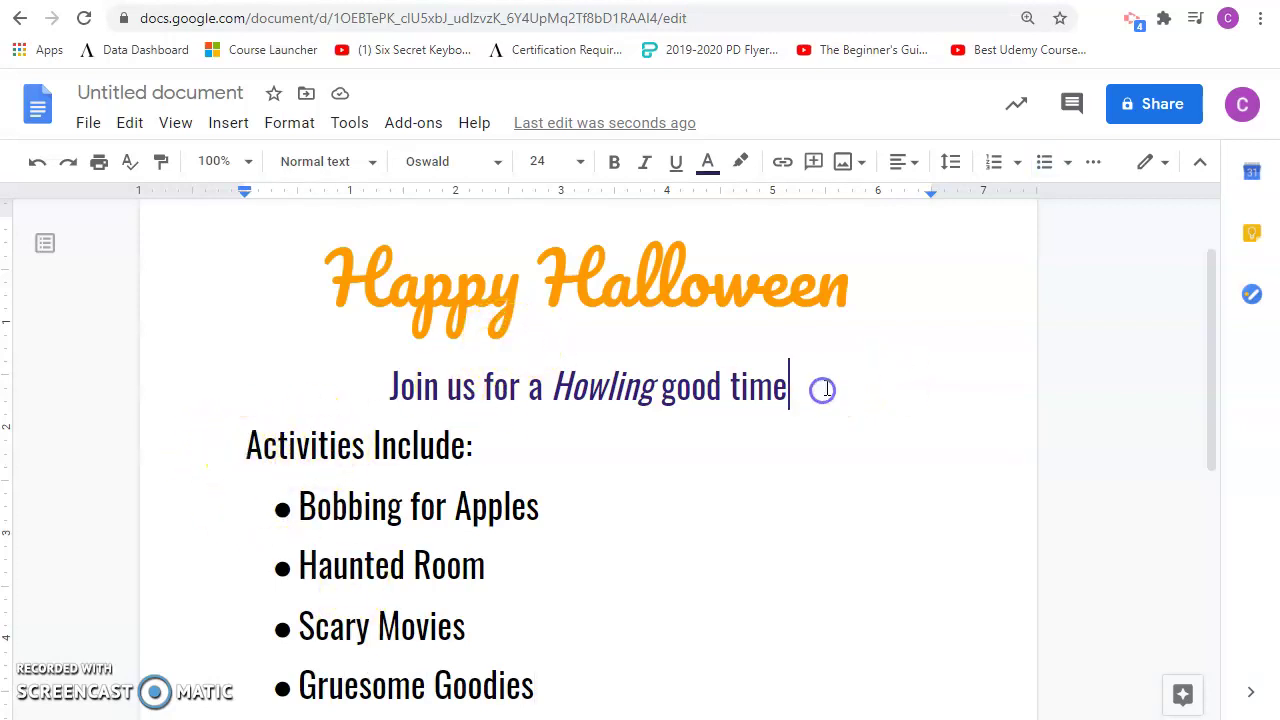
{"action": "key", "text": "Return"}
{"action": "type", "text": "O"}
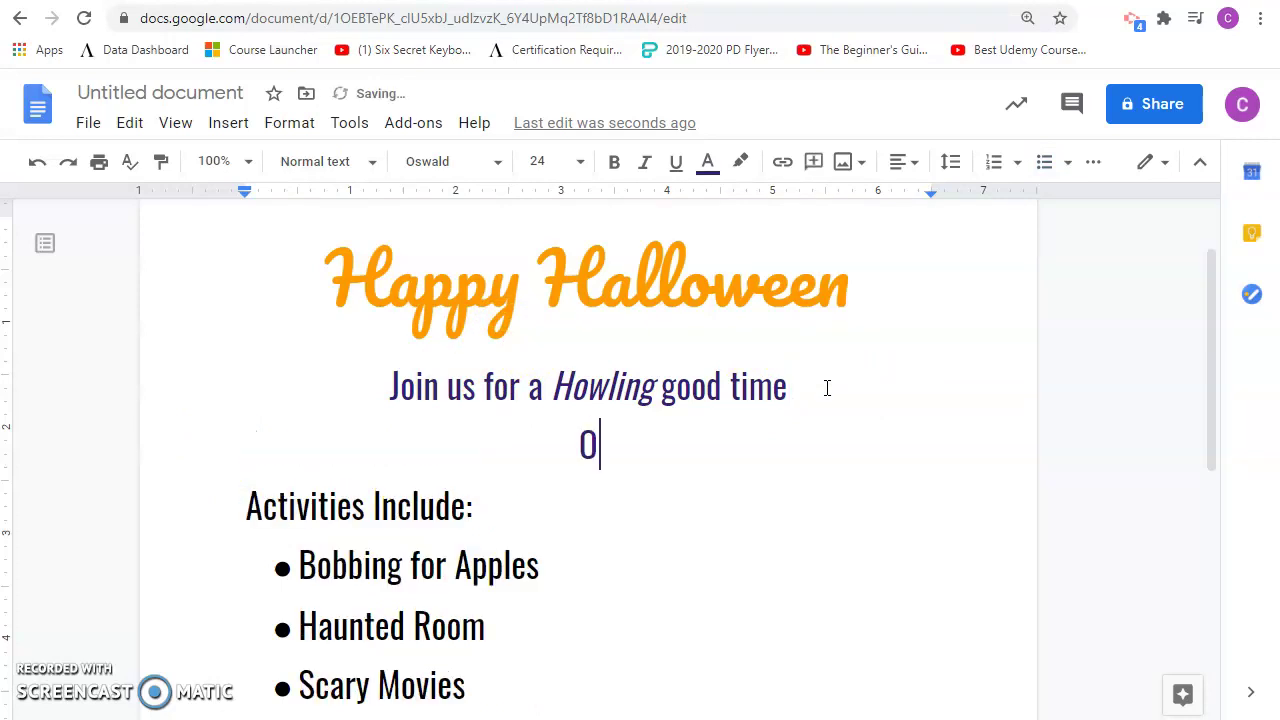
{"action": "type", "text": "ctober 30 at 7"}
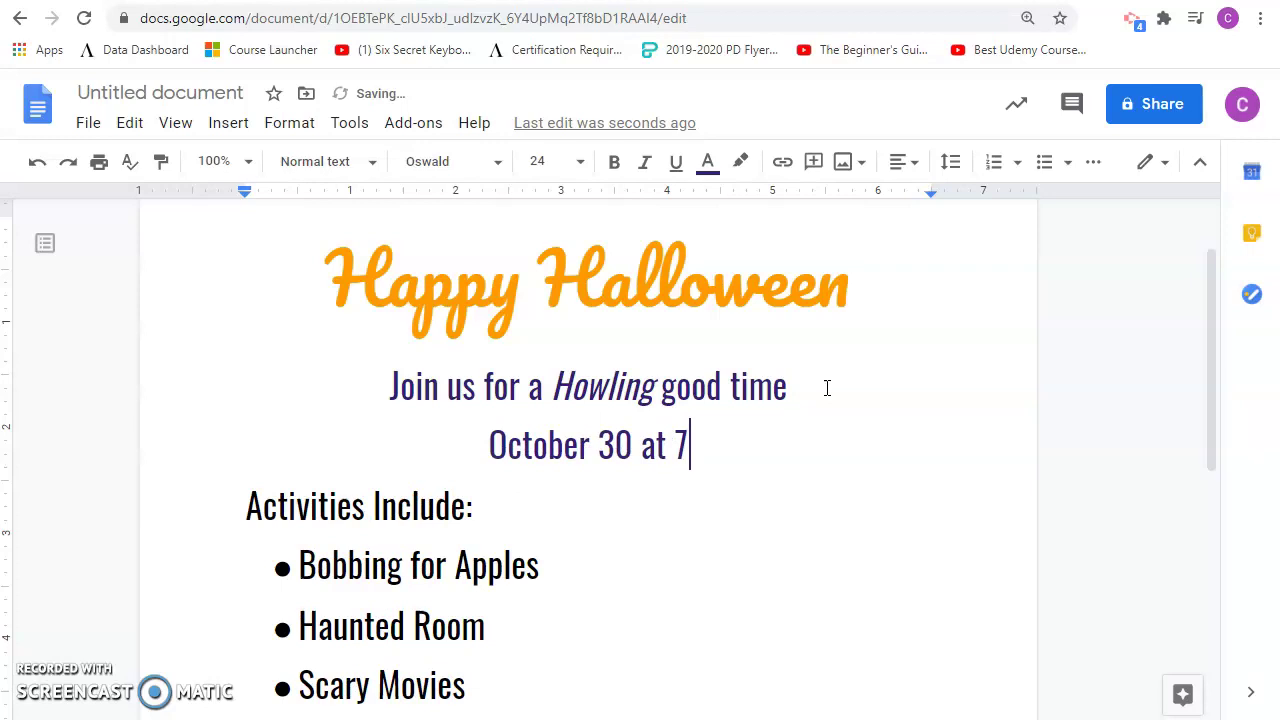
{"action": "type", "text": "pm"}
- Place the caret at the end of the Gruesome Goodies bullet
{"action": "scroll", "coordinate": [740, 554], "scroll_direction": "down", "scroll_amount": 2}
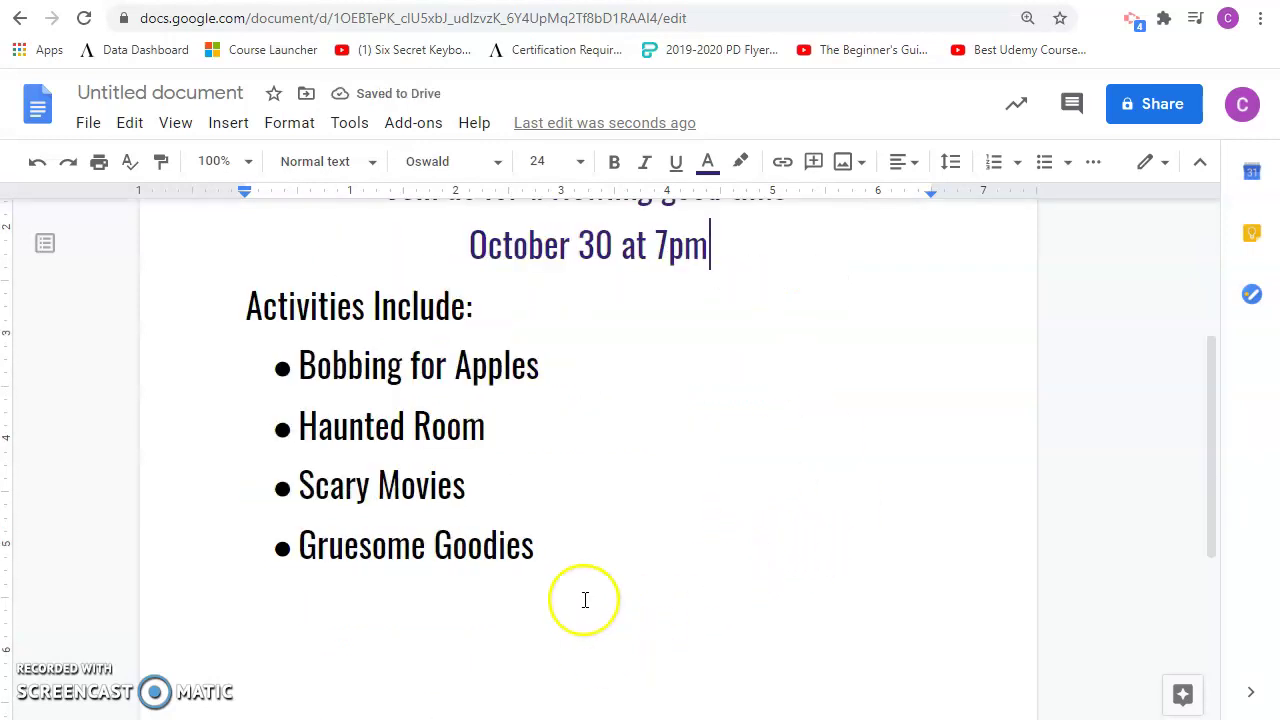
{"action": "left_click", "coordinate": [586, 545]}
{"action": "scroll", "coordinate": [737, 490], "scroll_direction": "up", "scroll_amount": 3}
{"action": "scroll", "coordinate": [491, 514], "scroll_direction": "down", "scroll_amount": 2}
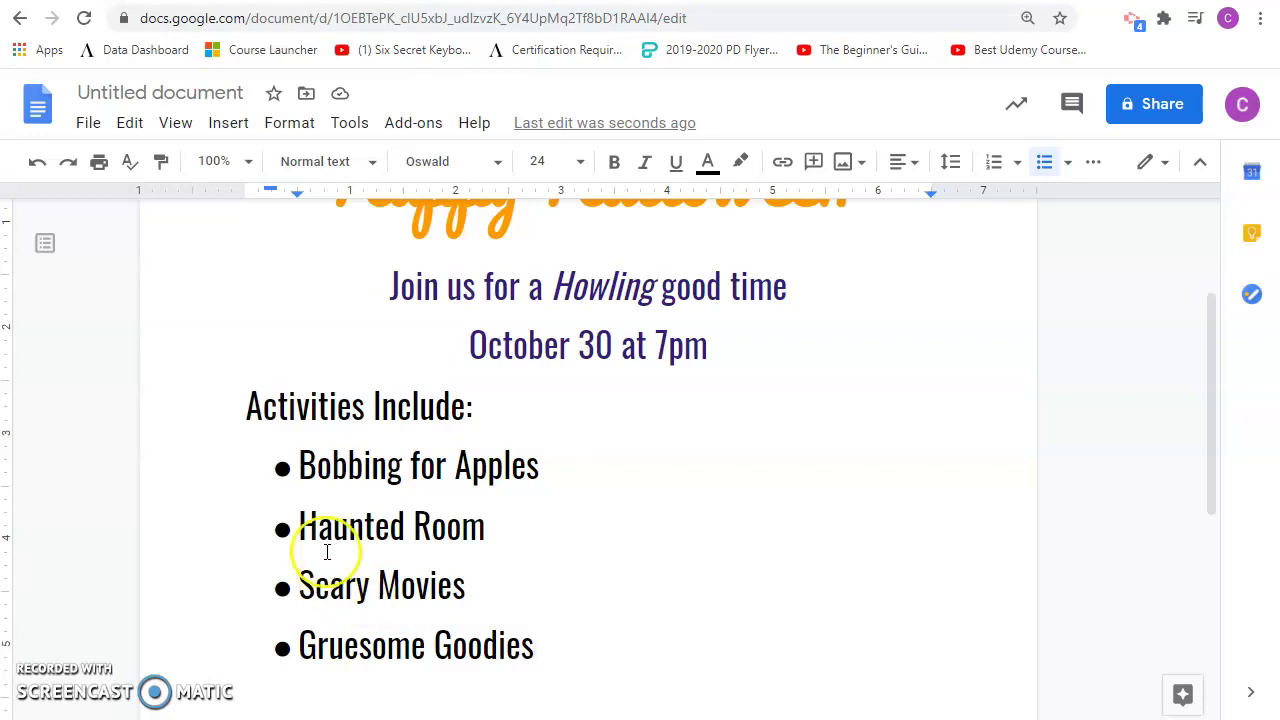
{"action": "scroll", "coordinate": [689, 620], "scroll_direction": "down", "scroll_amount": 2}
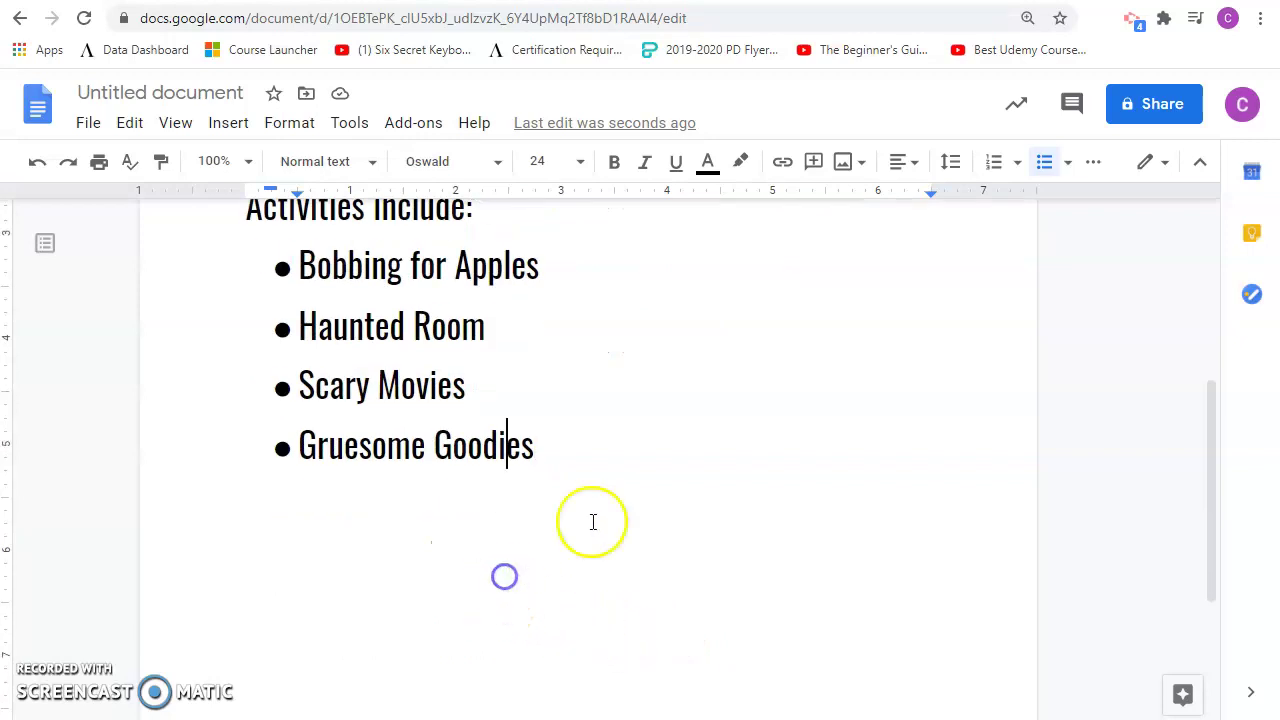
{"action": "left_click", "coordinate": [569, 447]}
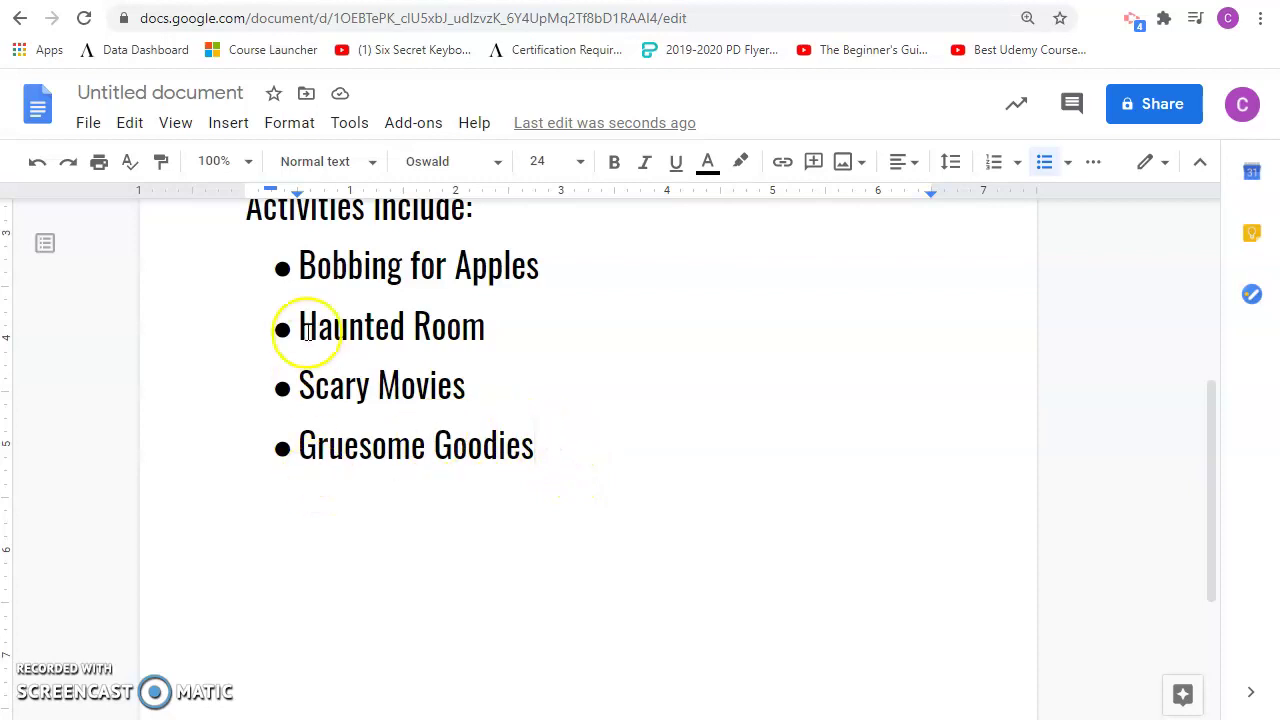
- Insert the glowing pumpkin graveyard picture from a web search for 'halloween'
{"action": "left_click", "coordinate": [228, 122]}
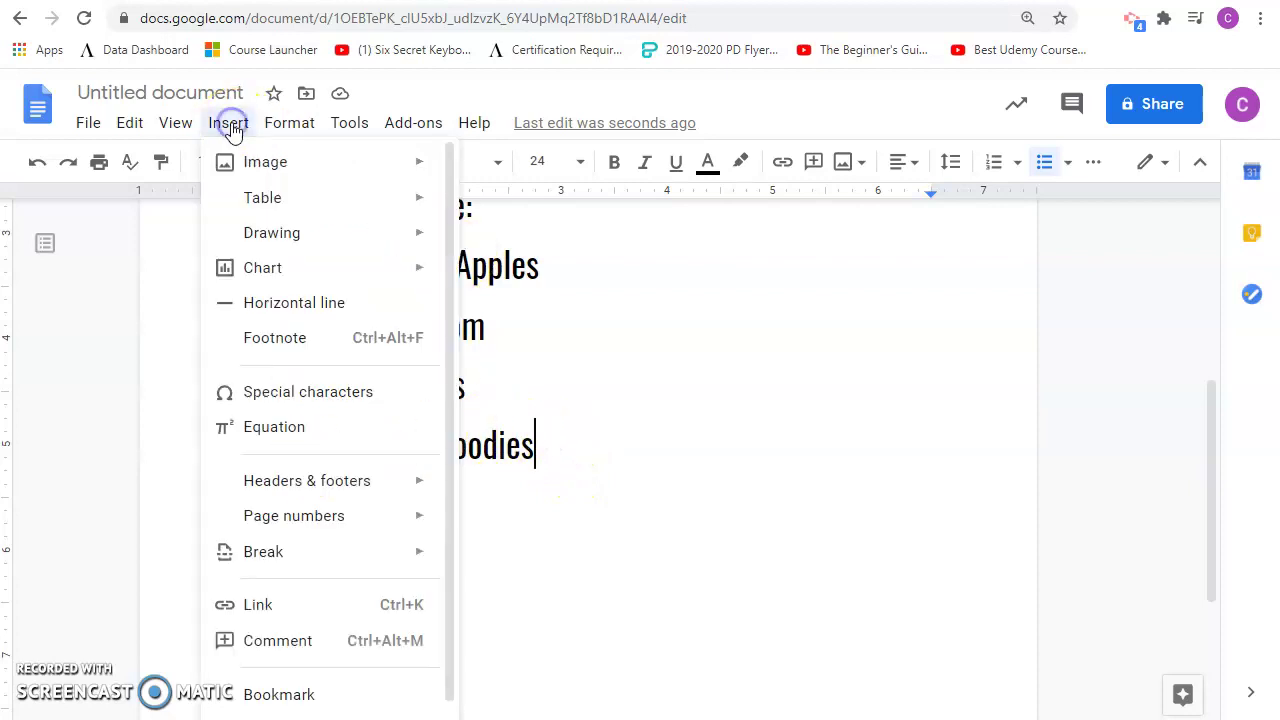
{"action": "mouse_move", "coordinate": [394, 177]}
{"action": "left_click", "coordinate": [466, 203]}
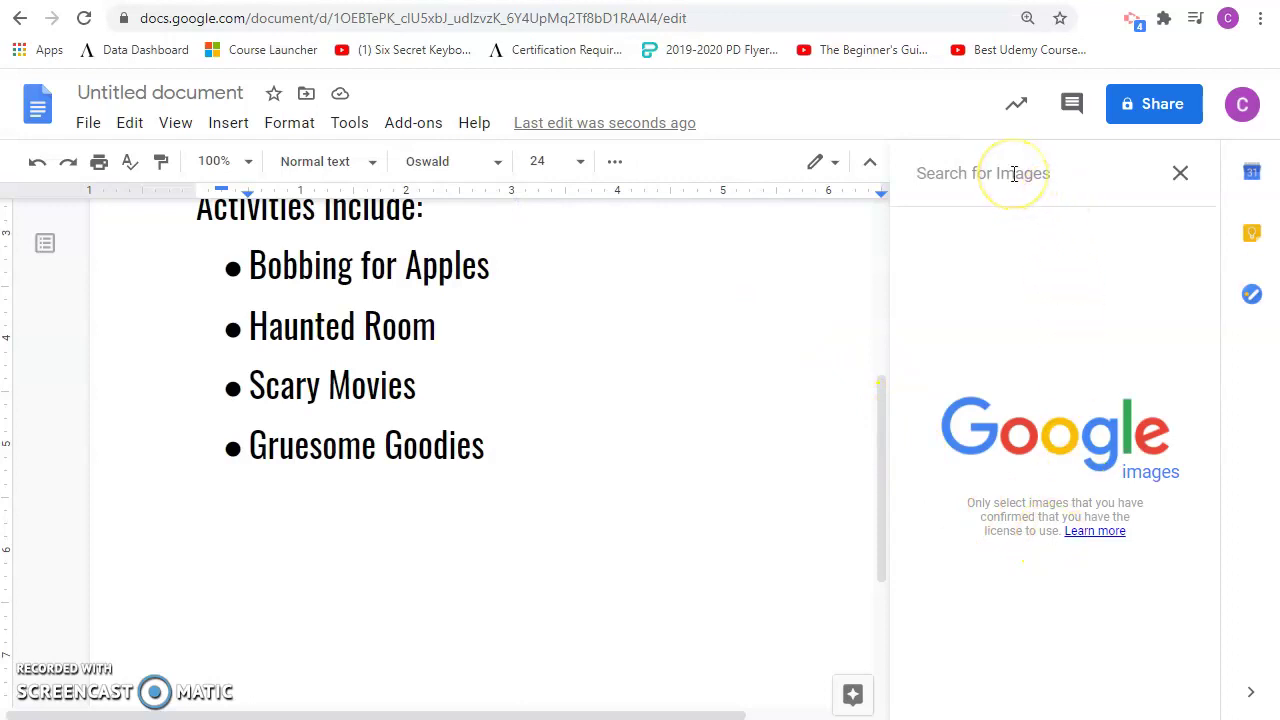
{"action": "type", "text": "halloween"}
{"action": "key", "text": "Return"}
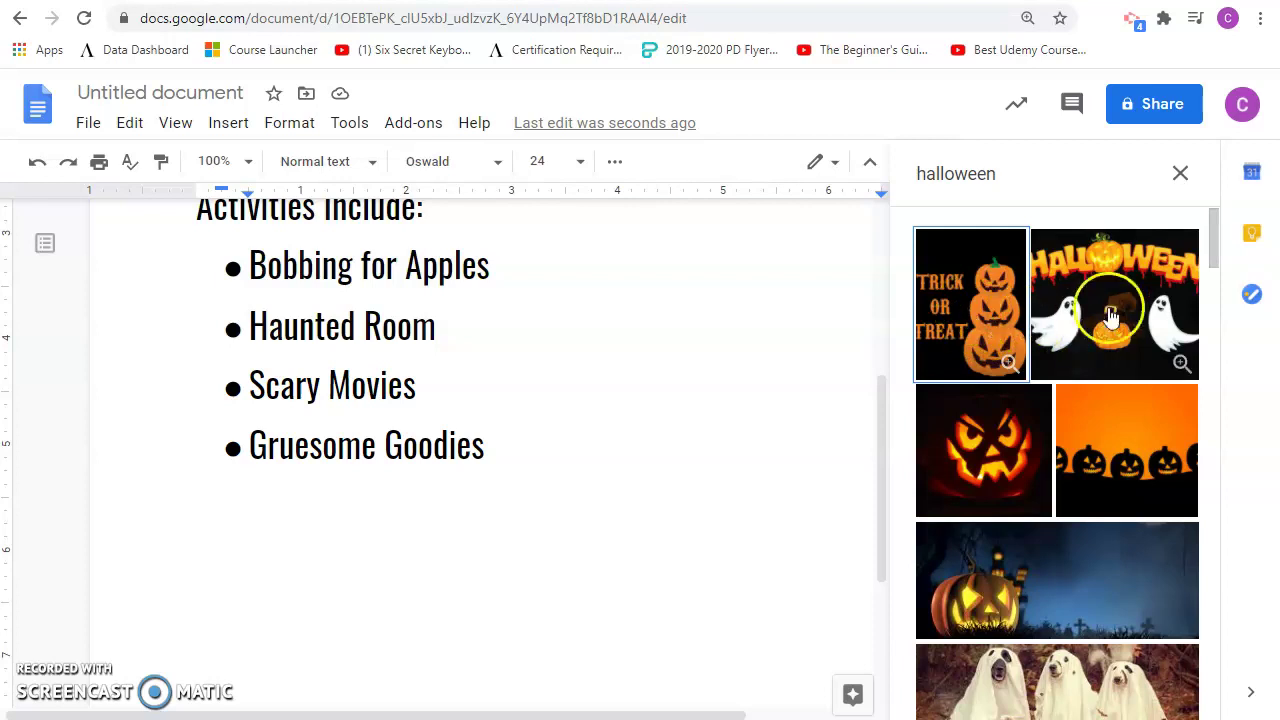
{"action": "left_click", "coordinate": [1040, 590]}
{"action": "left_click", "coordinate": [1160, 690]}
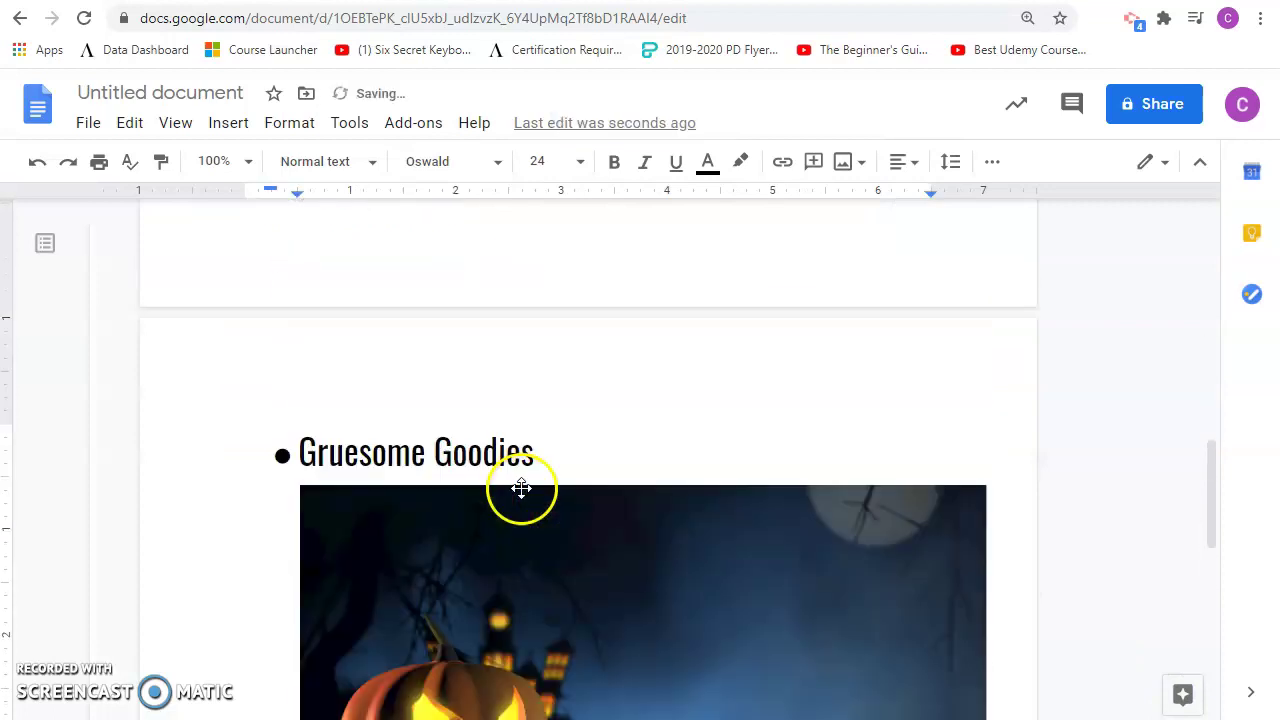
- Shrink the pumpkin picture from its top-right corner
{"action": "scroll", "coordinate": [521, 489], "scroll_direction": "up", "scroll_amount": 2}
{"action": "scroll", "coordinate": [523, 489], "scroll_direction": "down", "scroll_amount": 1}
{"action": "scroll", "coordinate": [523, 489], "scroll_direction": "down", "scroll_amount": 3}
{"action": "scroll", "coordinate": [523, 489], "scroll_direction": "up", "scroll_amount": 12}
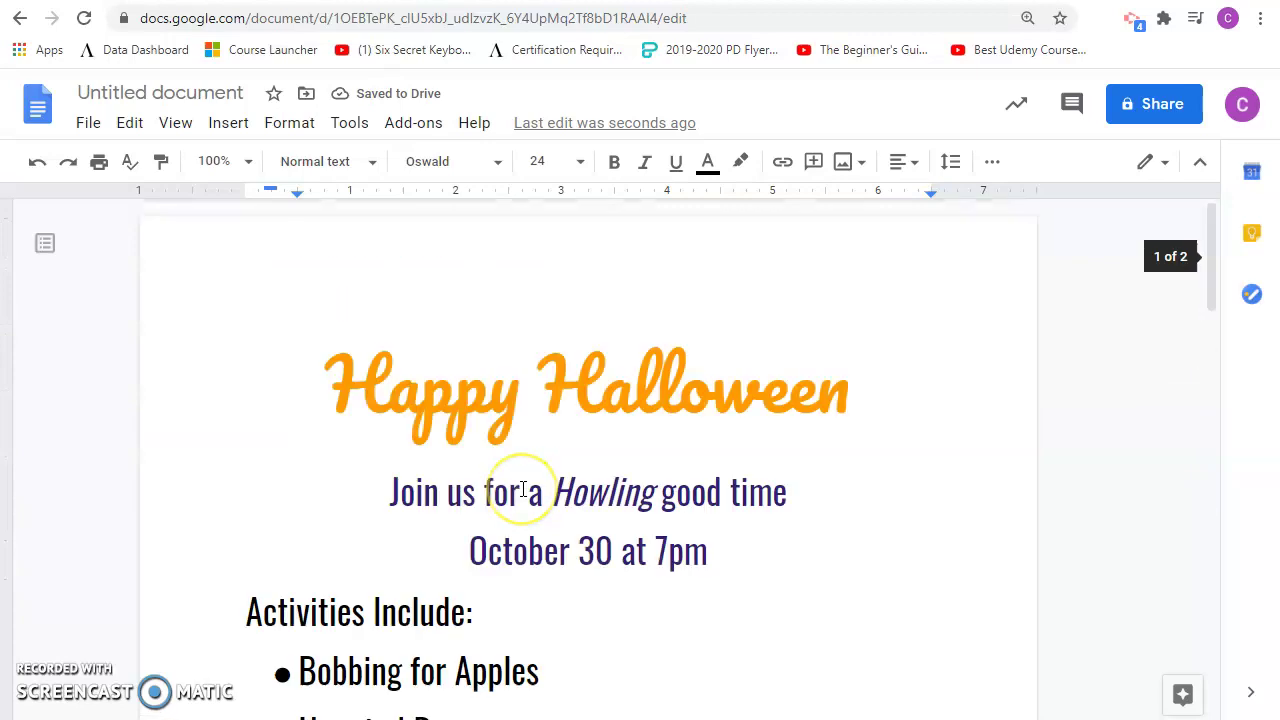
{"action": "scroll", "coordinate": [523, 489], "scroll_direction": "down", "scroll_amount": 10}
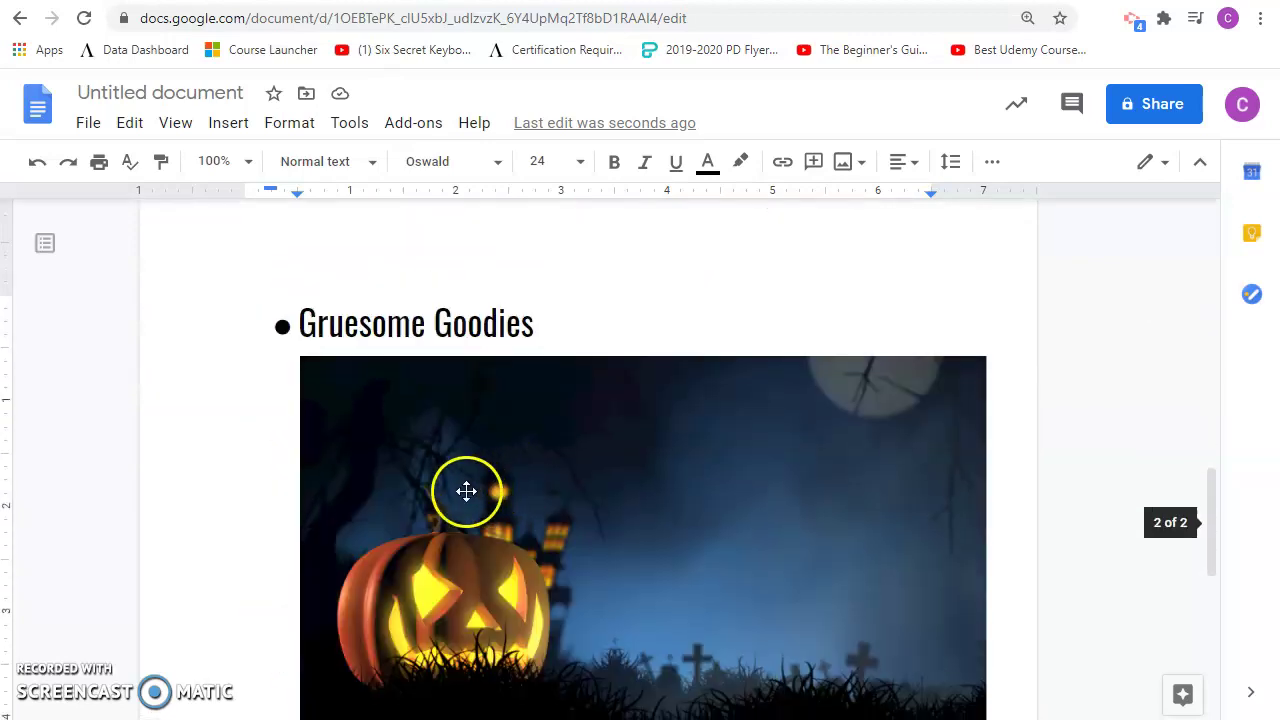
{"action": "left_click", "coordinate": [445, 488]}
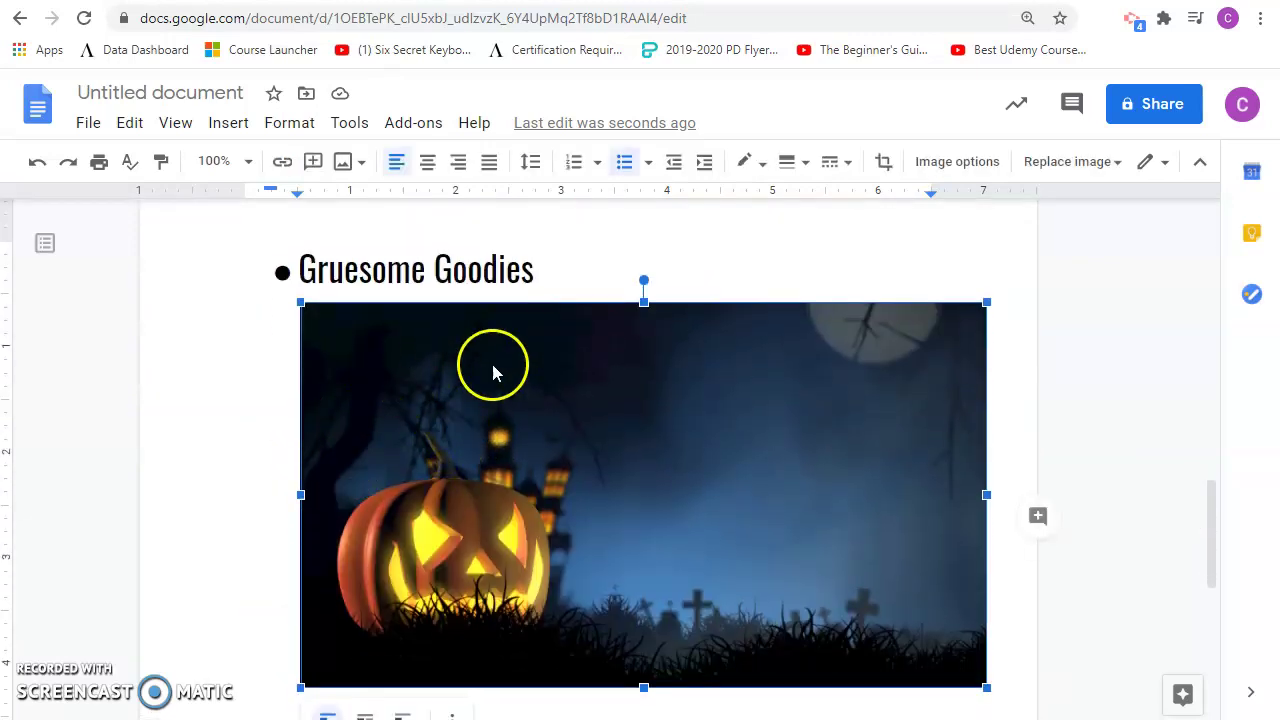
{"action": "left_click", "coordinate": [587, 266]}
{"action": "left_click", "coordinate": [945, 330]}
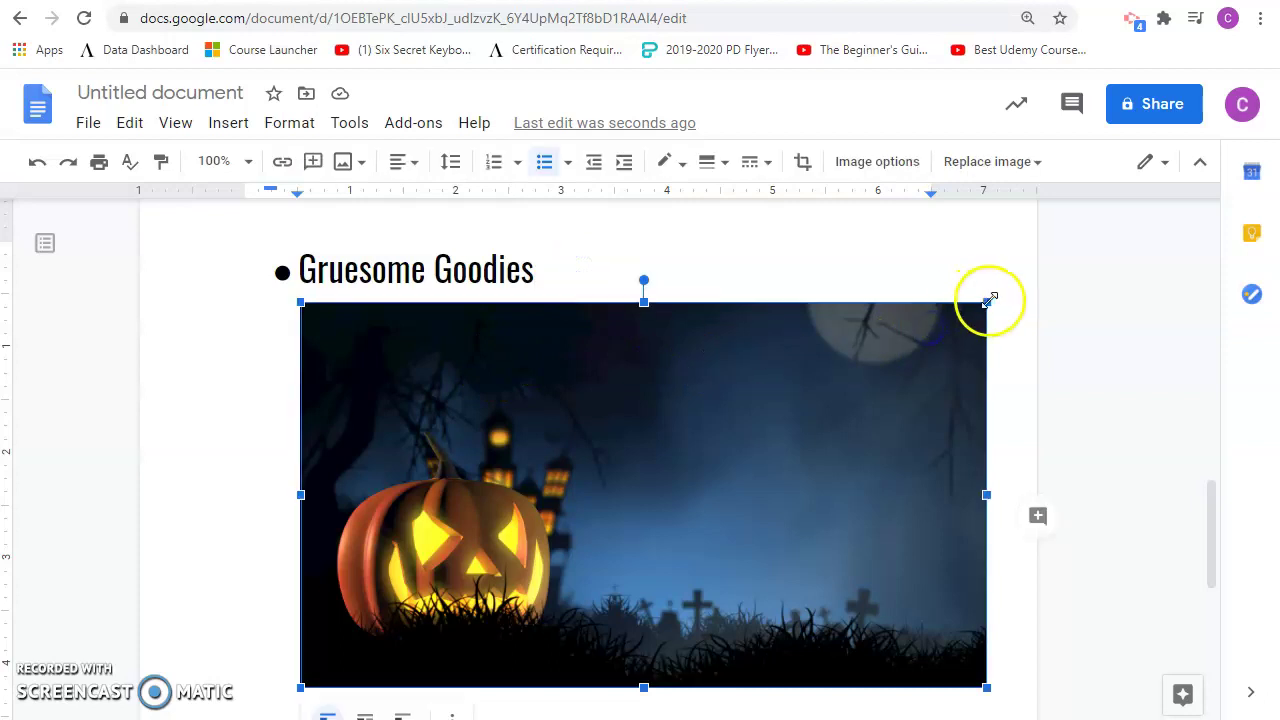
{"action": "left_click_drag", "start_coordinate": [989, 300], "coordinate": [870, 370]}
{"action": "scroll", "coordinate": [660, 465], "scroll_direction": "up", "scroll_amount": 5}
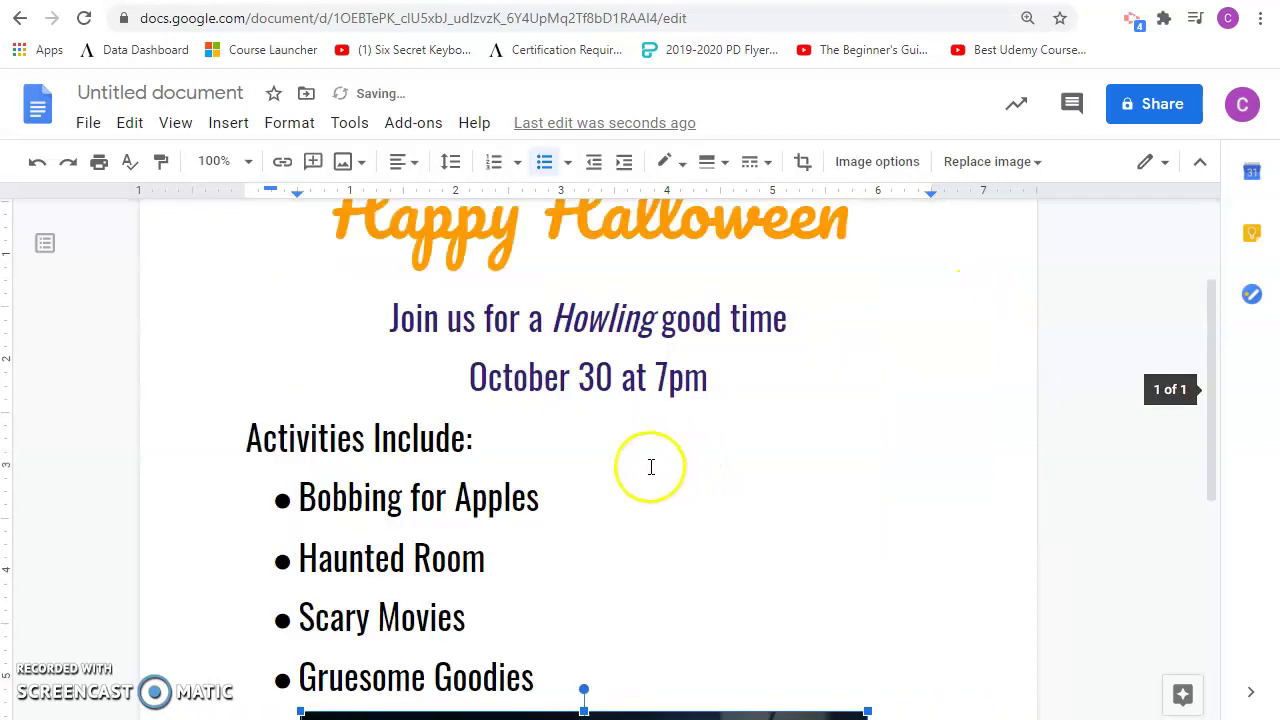
{"action": "scroll", "coordinate": [651, 467], "scroll_direction": "down", "scroll_amount": 5}
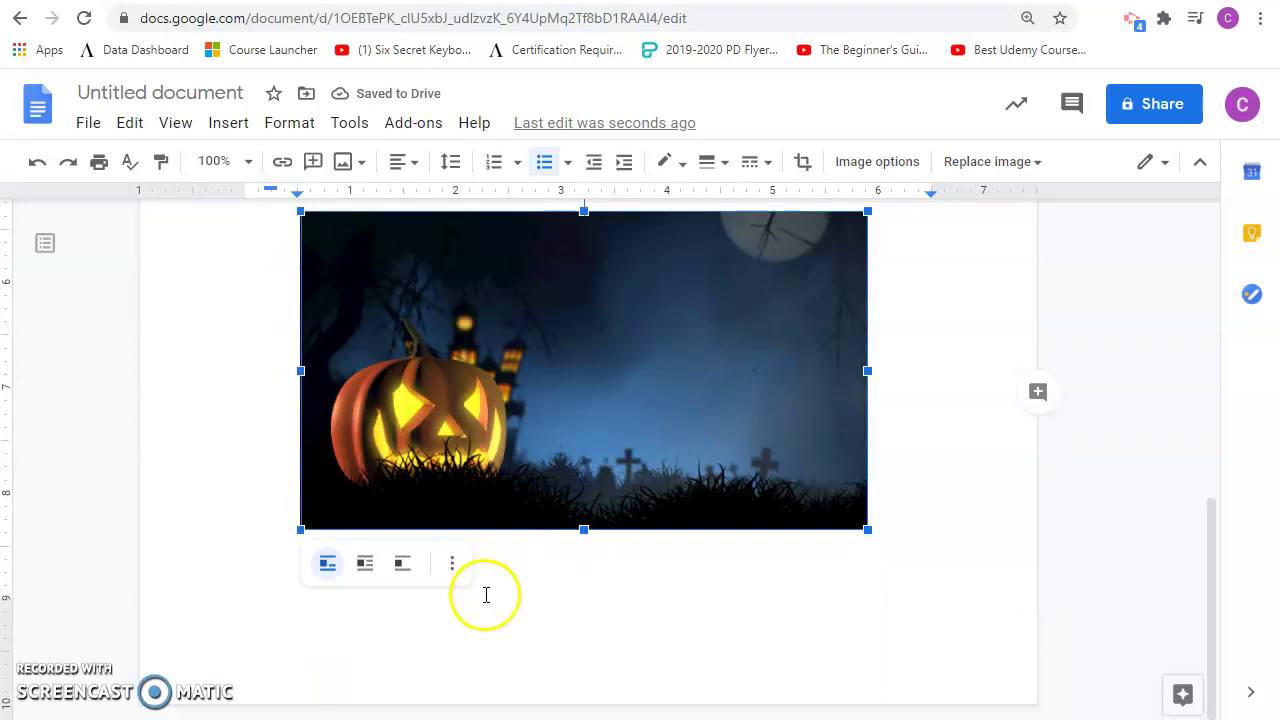
{"action": "left_click", "coordinate": [930, 528]}
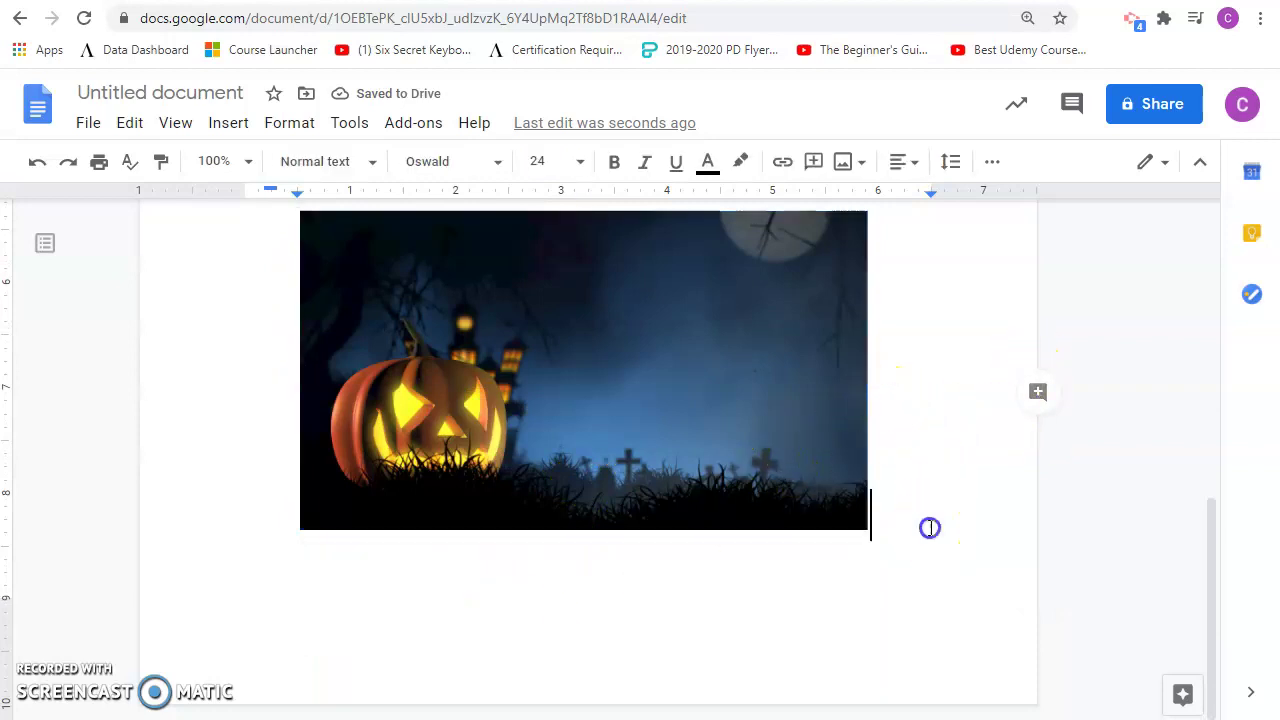
- Add a new empty line after the pumpkin picture
{"action": "scroll", "coordinate": [932, 522], "scroll_direction": "up", "scroll_amount": 4}
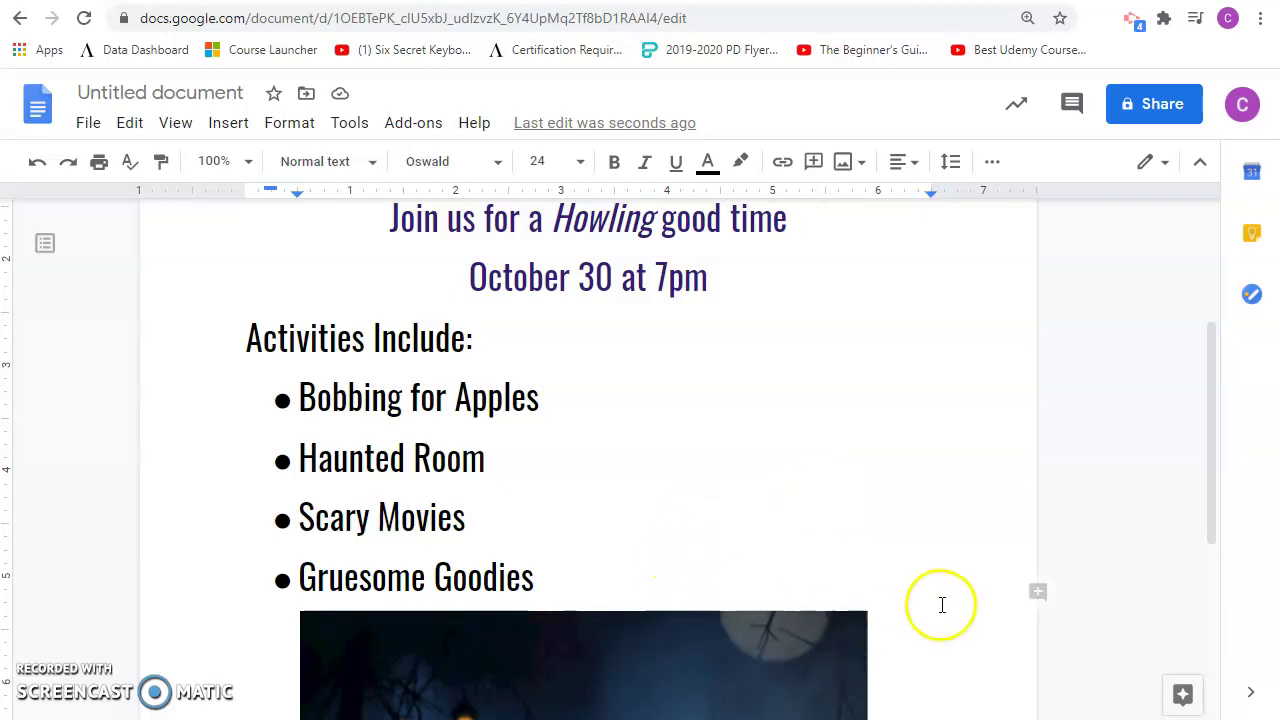
{"action": "scroll", "coordinate": [935, 608], "scroll_direction": "down", "scroll_amount": 3}
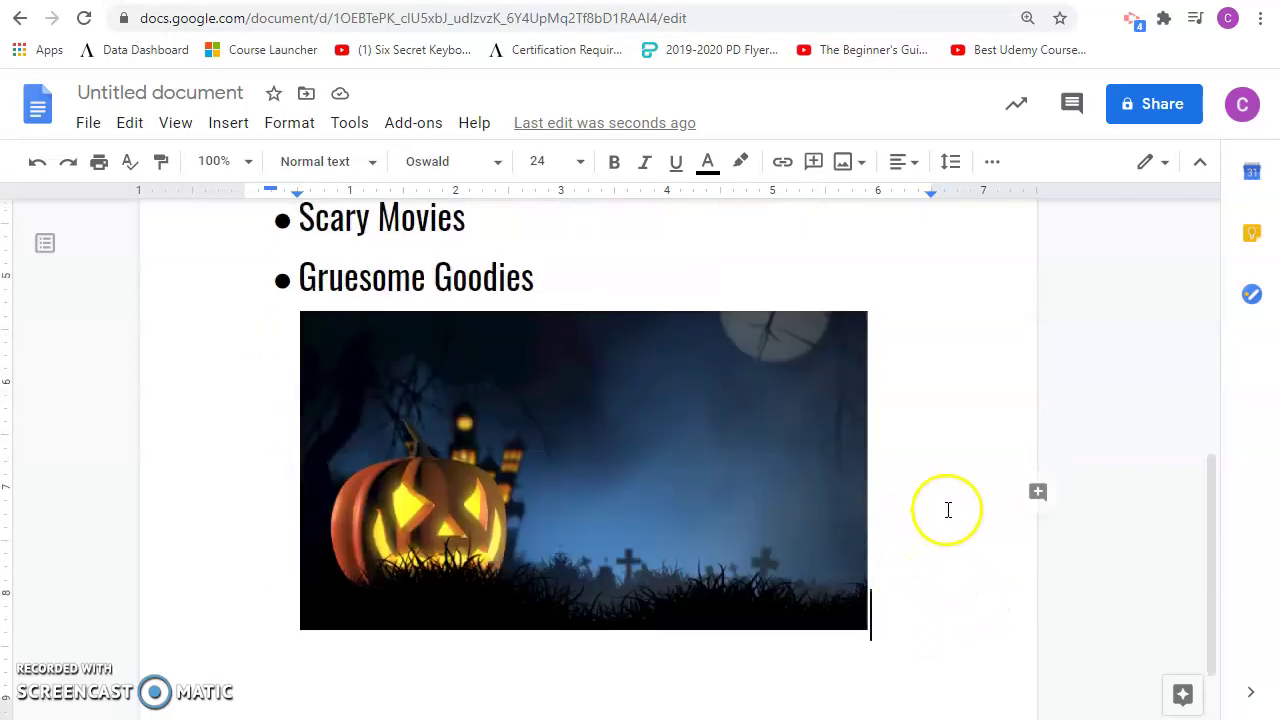
{"action": "left_click", "coordinate": [920, 555]}
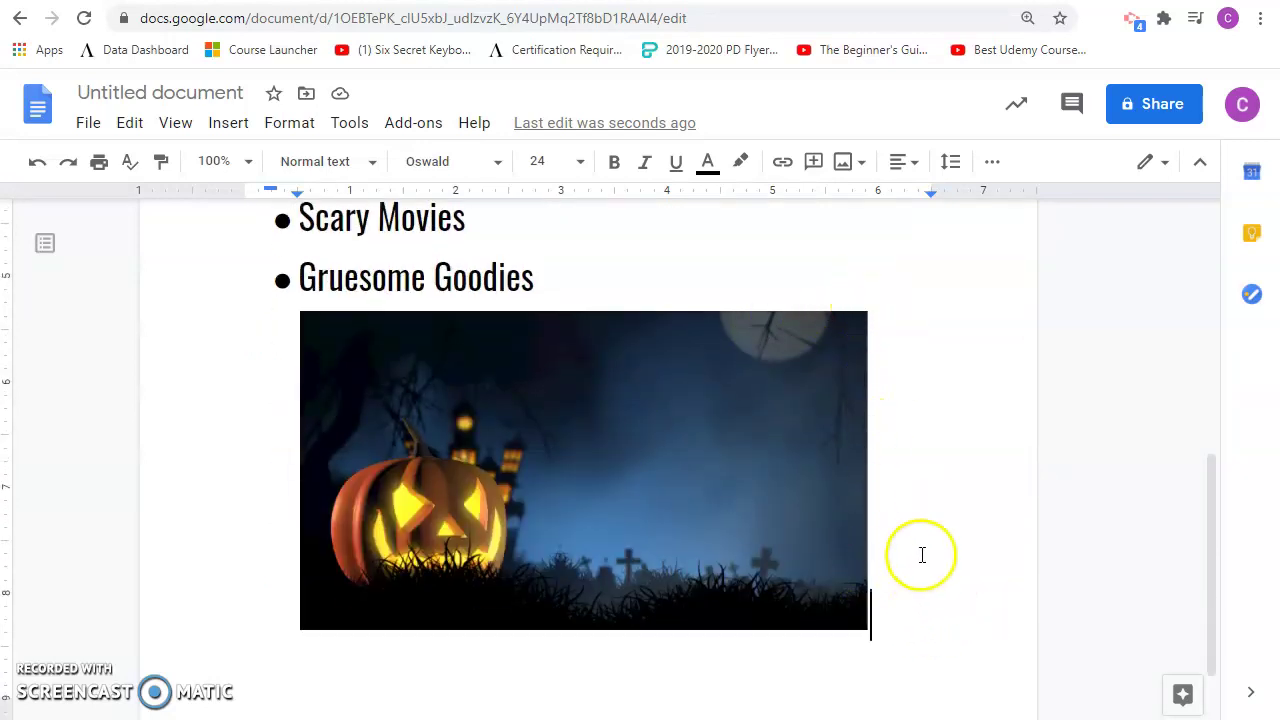
{"action": "key", "text": "Return"}
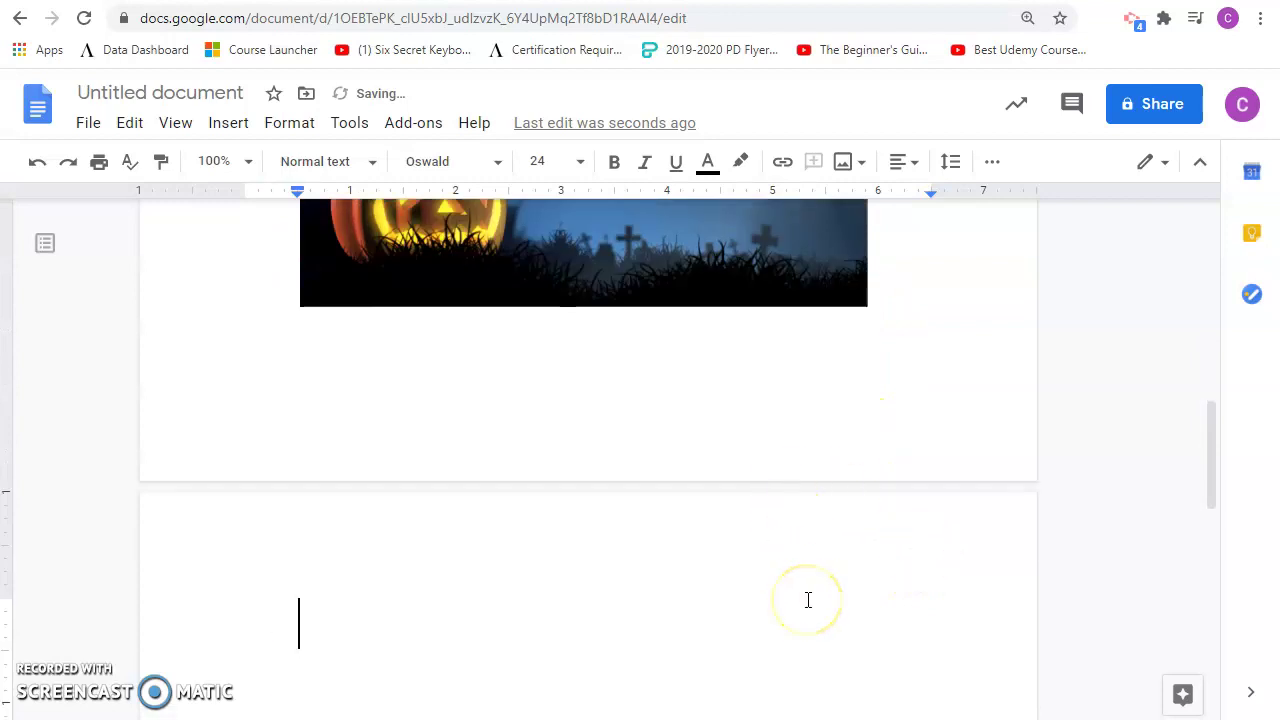
- Drag the pumpkin picture's bottom-right corner inward to make it smaller, then deselect it
{"action": "scroll", "coordinate": [483, 409], "scroll_direction": "up", "scroll_amount": 3}
{"action": "left_click", "coordinate": [669, 537]}
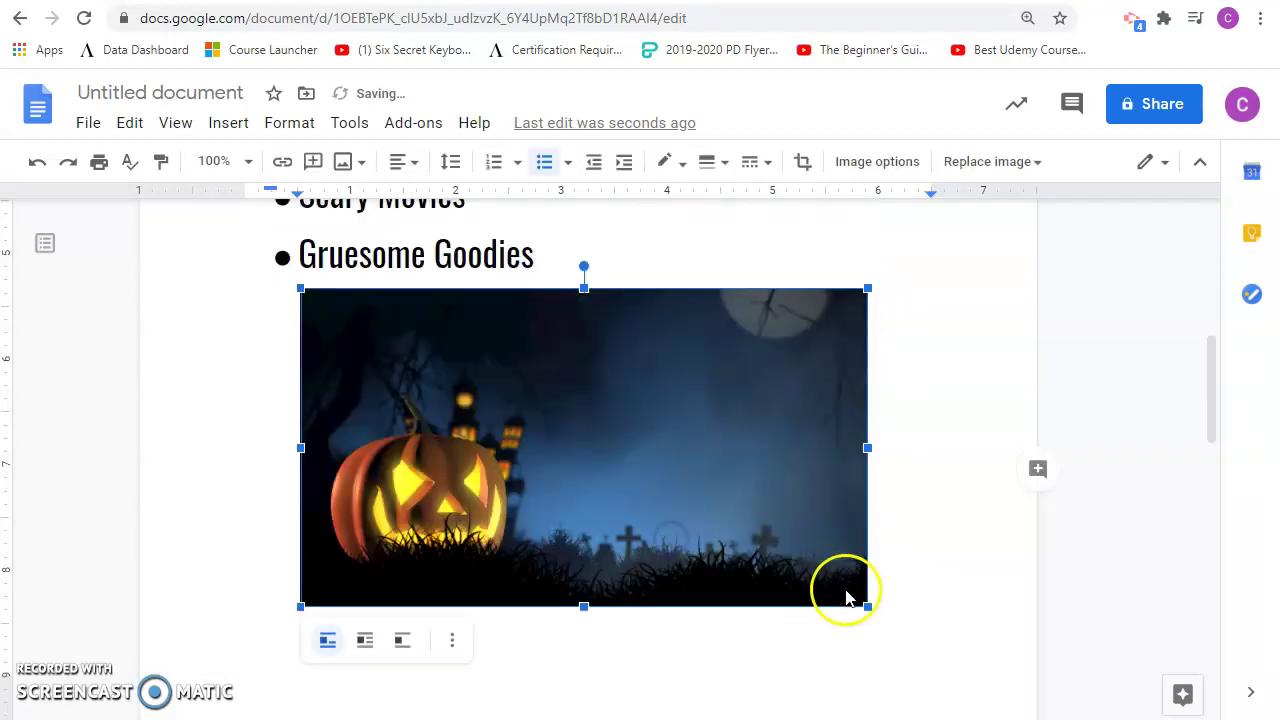
{"action": "left_click_drag", "start_coordinate": [868, 606], "coordinate": [768, 548]}
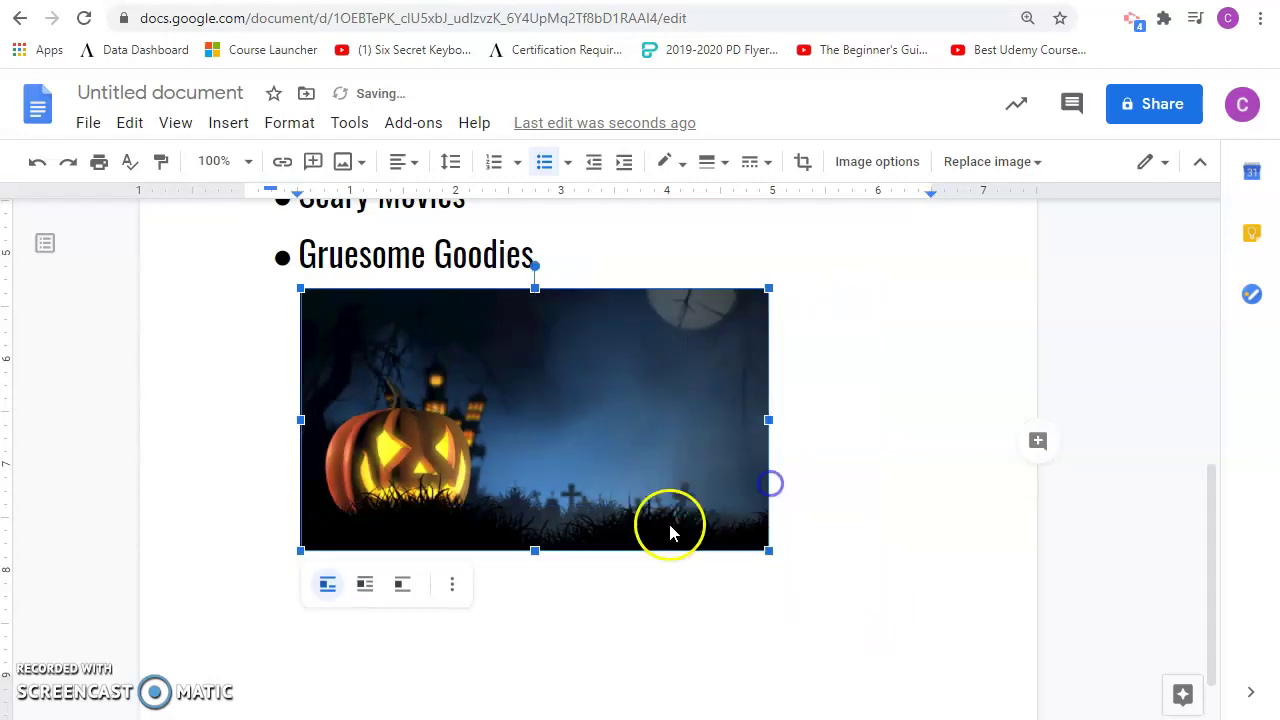
{"action": "left_click", "coordinate": [337, 657]}
{"action": "scroll", "coordinate": [380, 650], "scroll_direction": "down", "scroll_amount": 1}
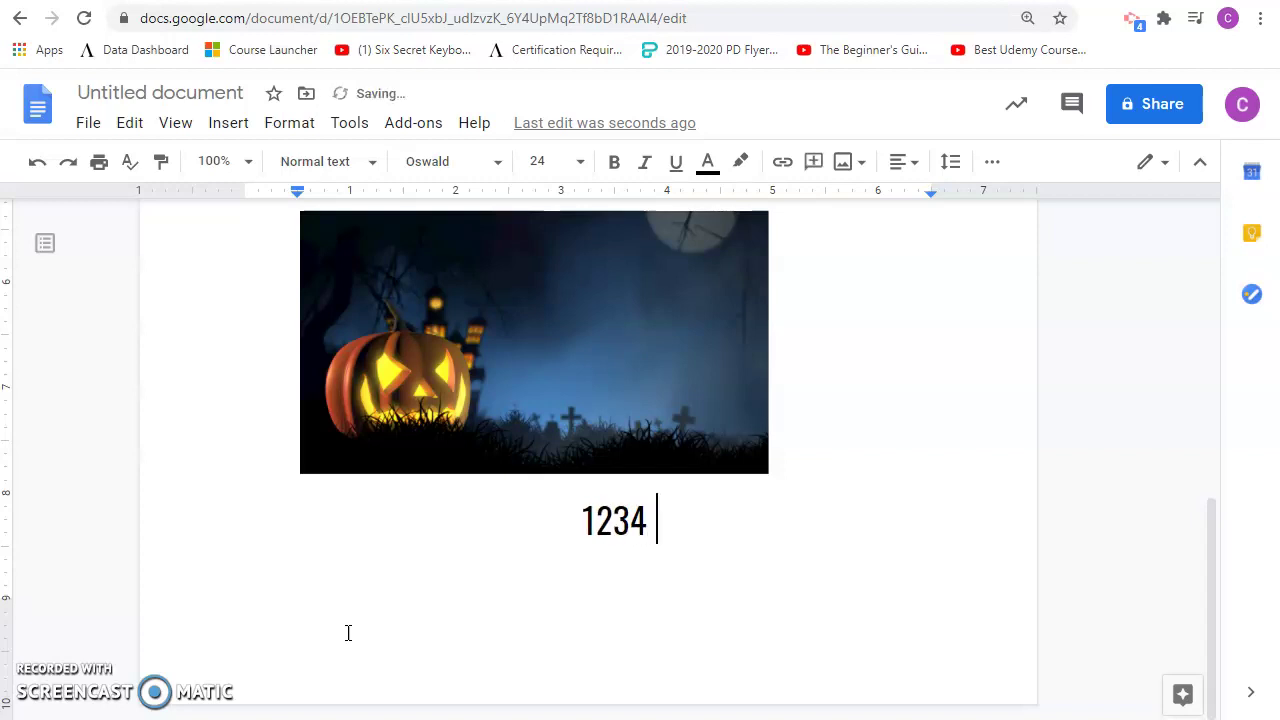
- Complete the line as 'Location: 1234 Main Street', with the address underlined
{"action": "type", "text": "Main Street"}
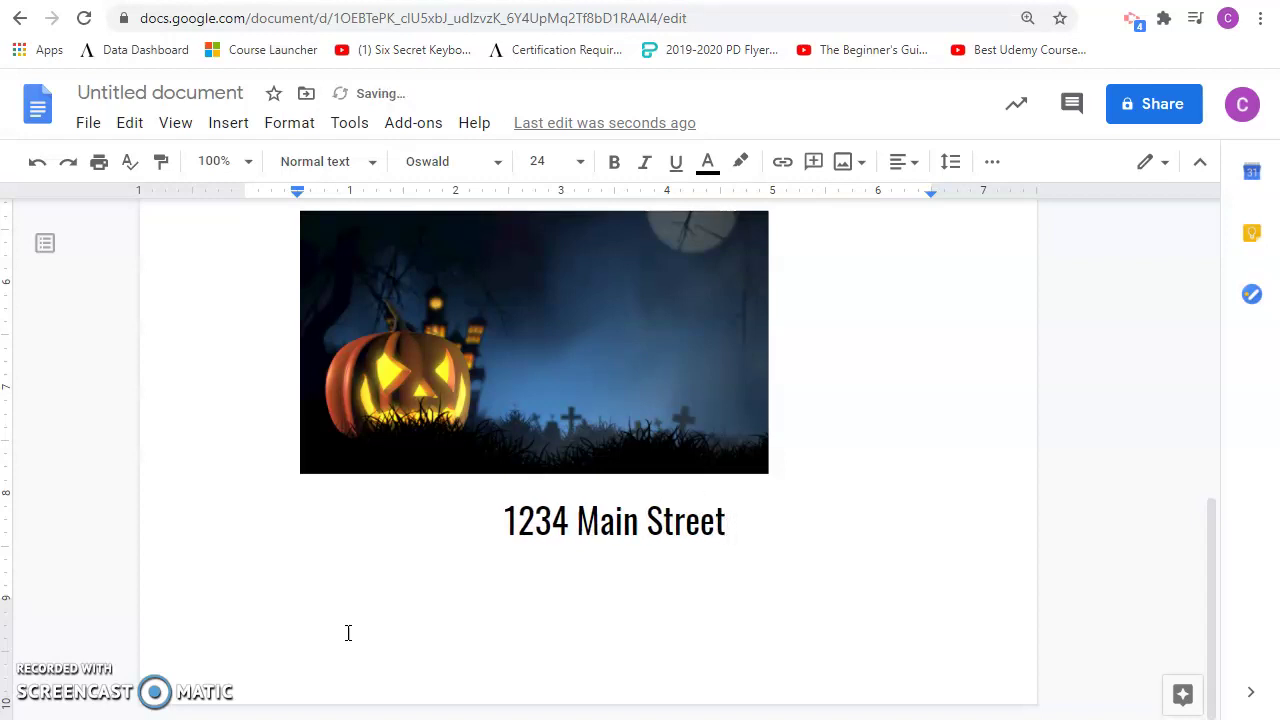
{"action": "key", "text": "ctrl+Return"}
{"action": "key", "text": "BackSpace"}
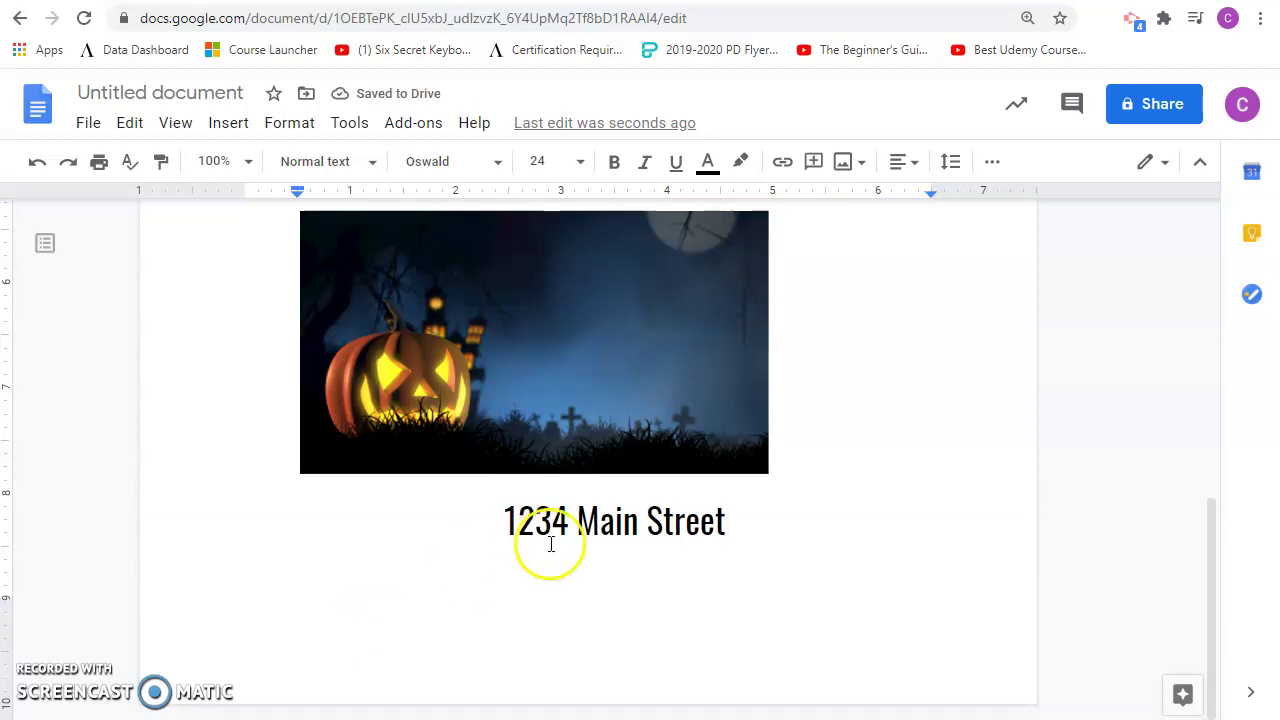
{"action": "left_click_drag", "start_coordinate": [737, 520], "coordinate": [480, 509]}
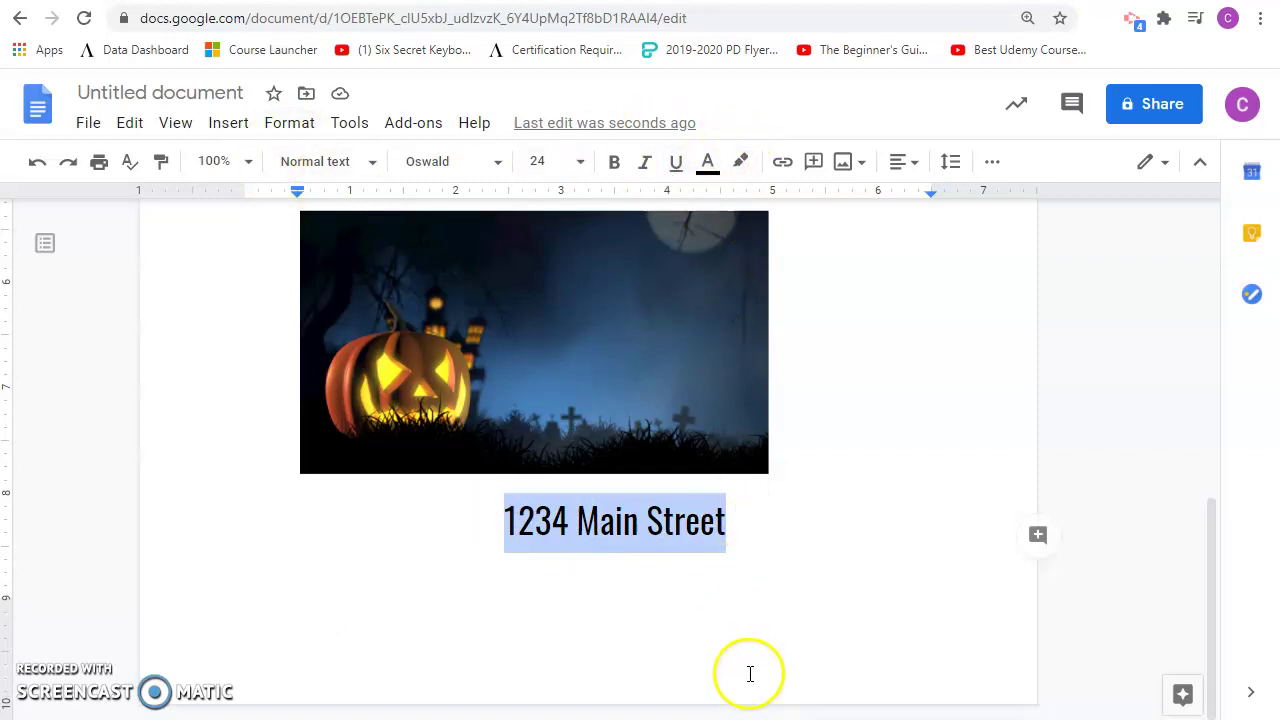
{"action": "key", "text": "ctrl+u"}
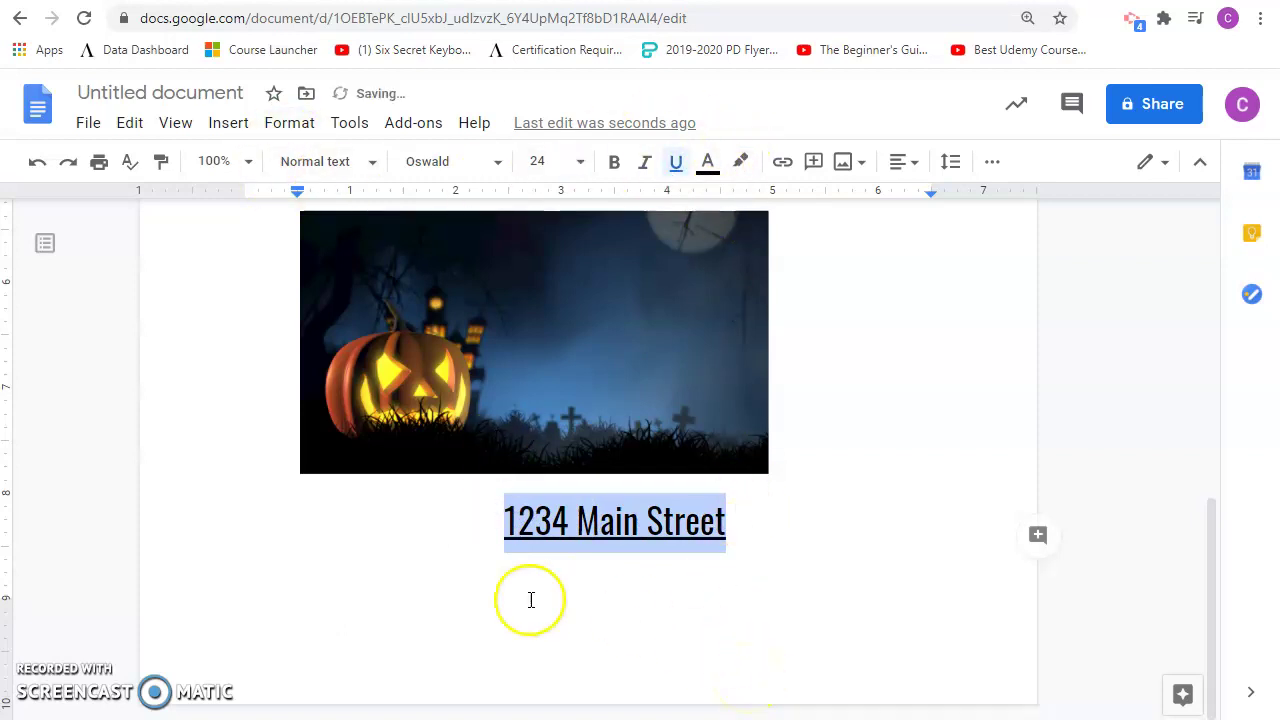
{"action": "left_click", "coordinate": [500, 523]}
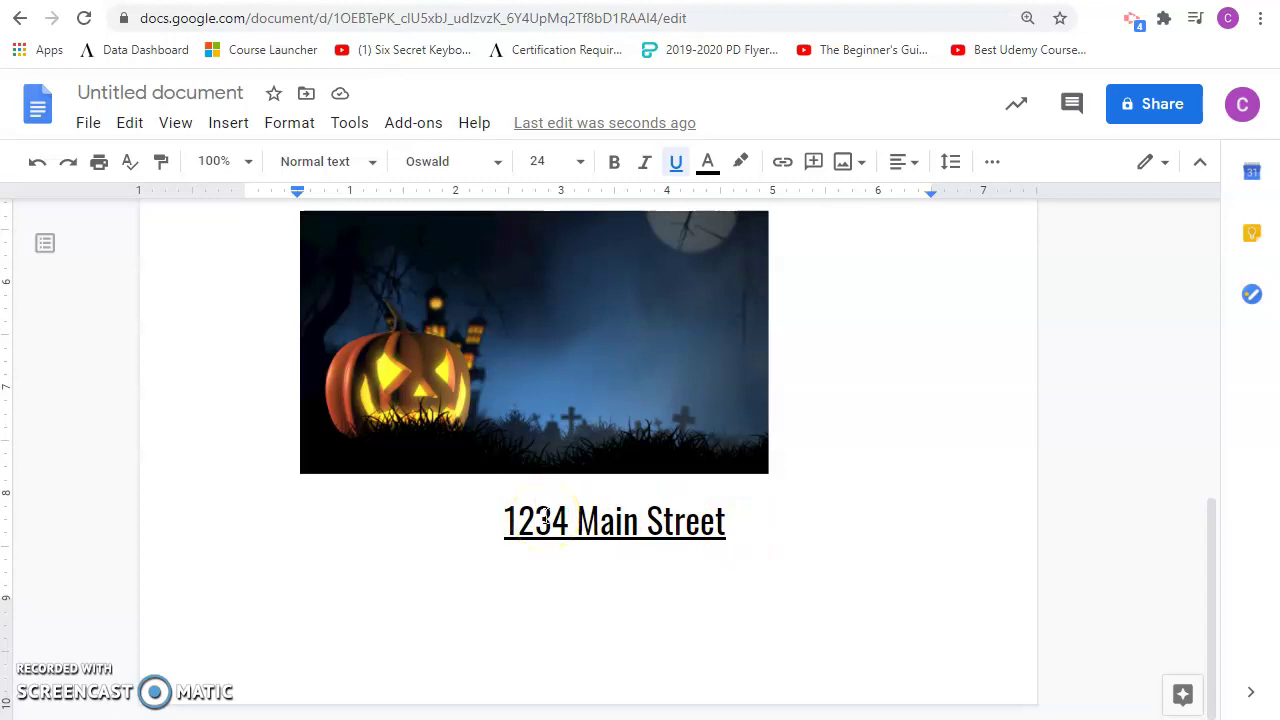
{"action": "type", "text": "Location:"}
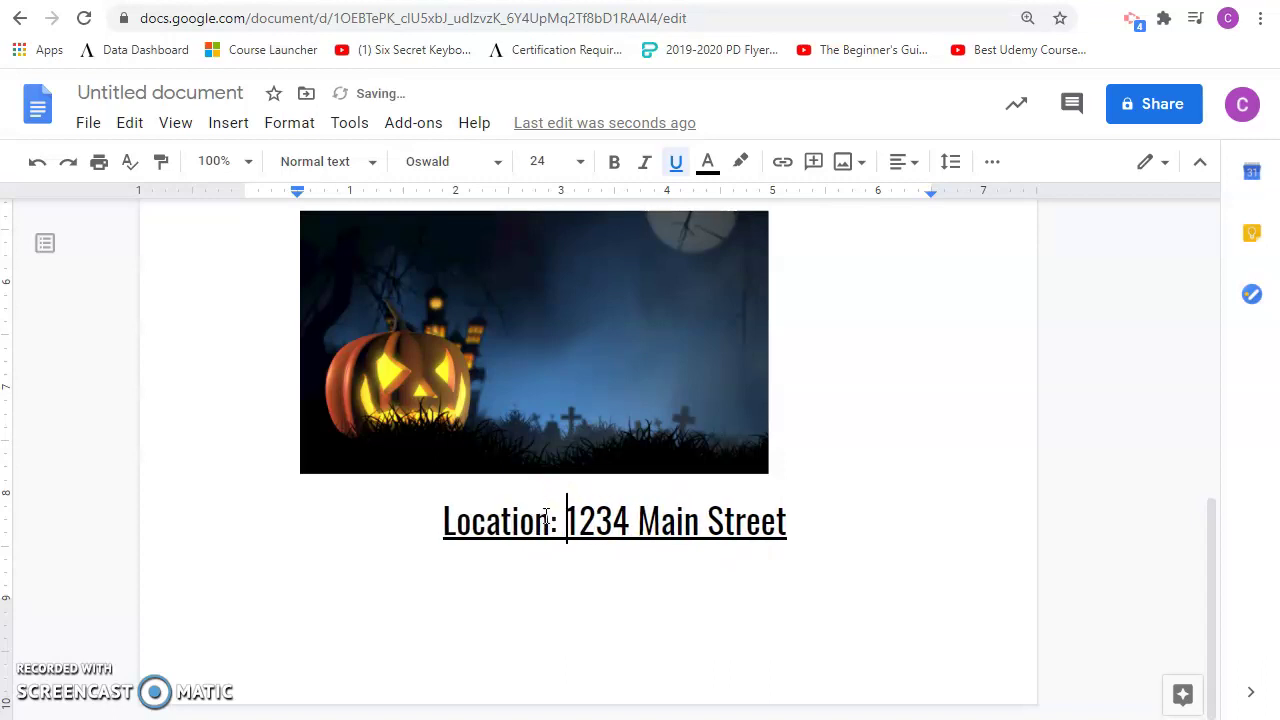
{"action": "left_click", "coordinate": [871, 540]}
- Bold the orange 'Happy Halloween' heading at the top of the flyer
{"action": "scroll", "coordinate": [791, 523], "scroll_direction": "up", "scroll_amount": 8}
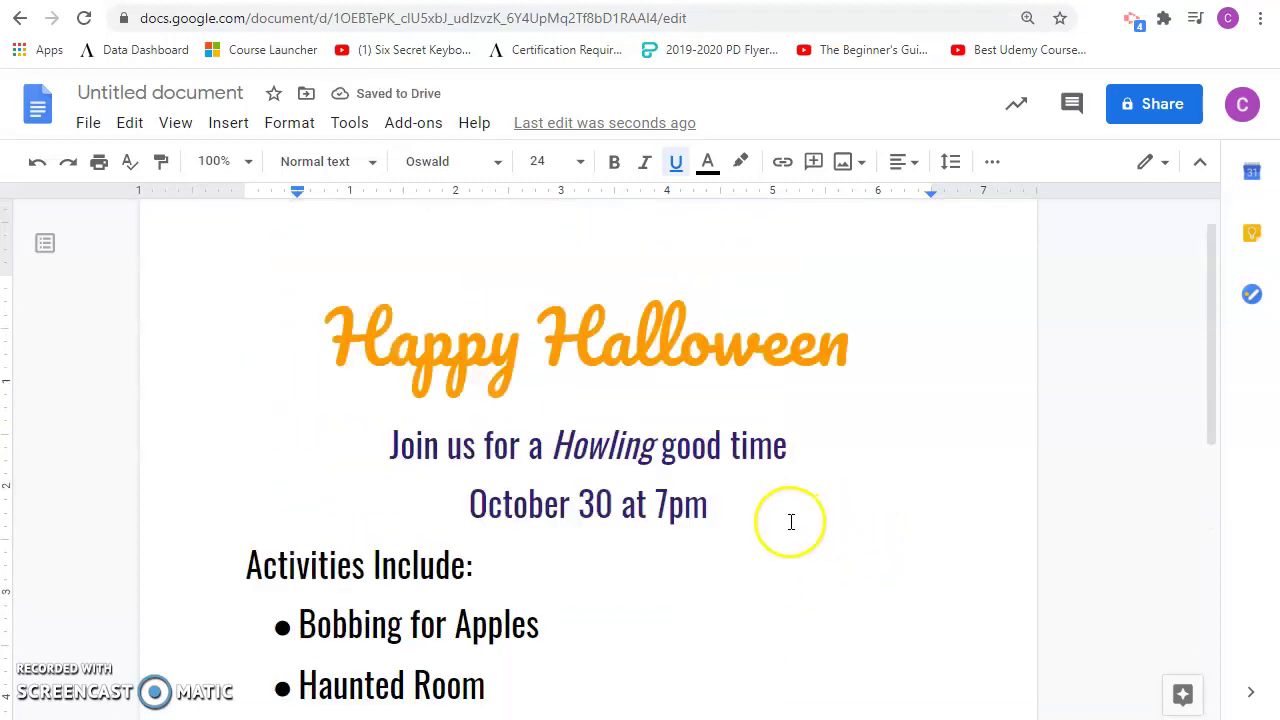
{"action": "scroll", "coordinate": [714, 500], "scroll_direction": "down", "scroll_amount": 1}
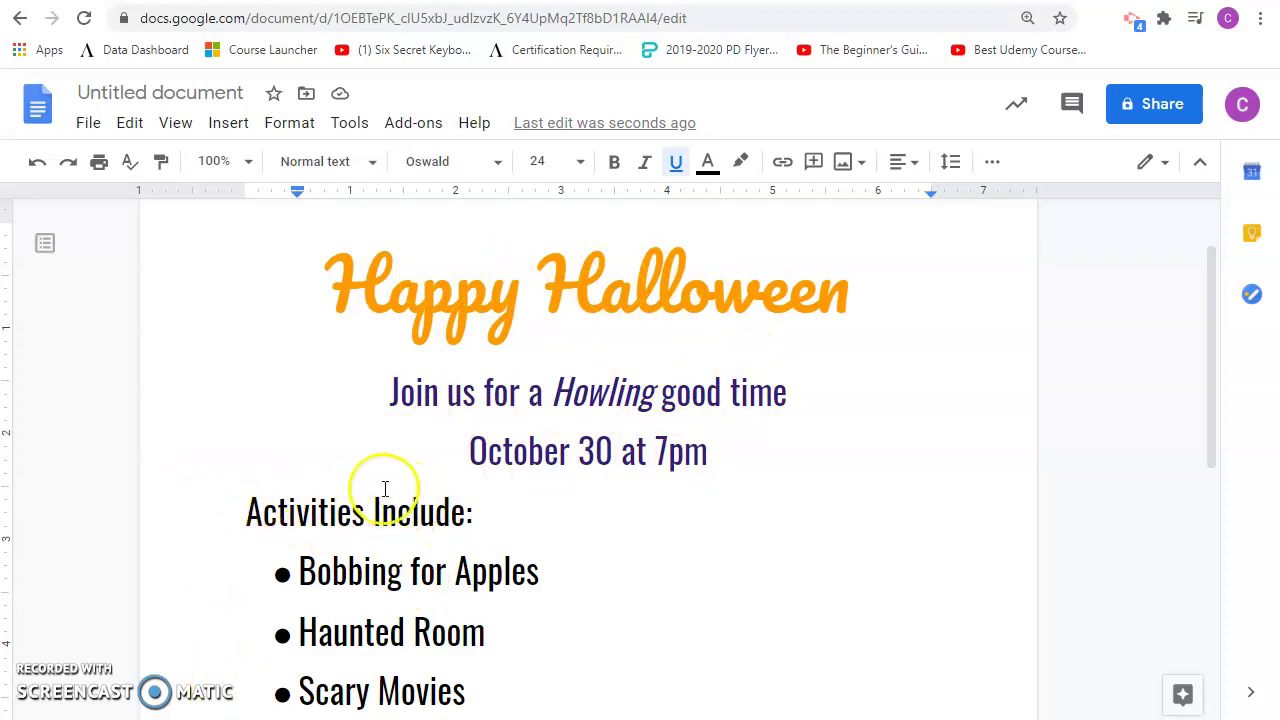
{"action": "scroll", "coordinate": [471, 457], "scroll_direction": "down", "scroll_amount": 2}
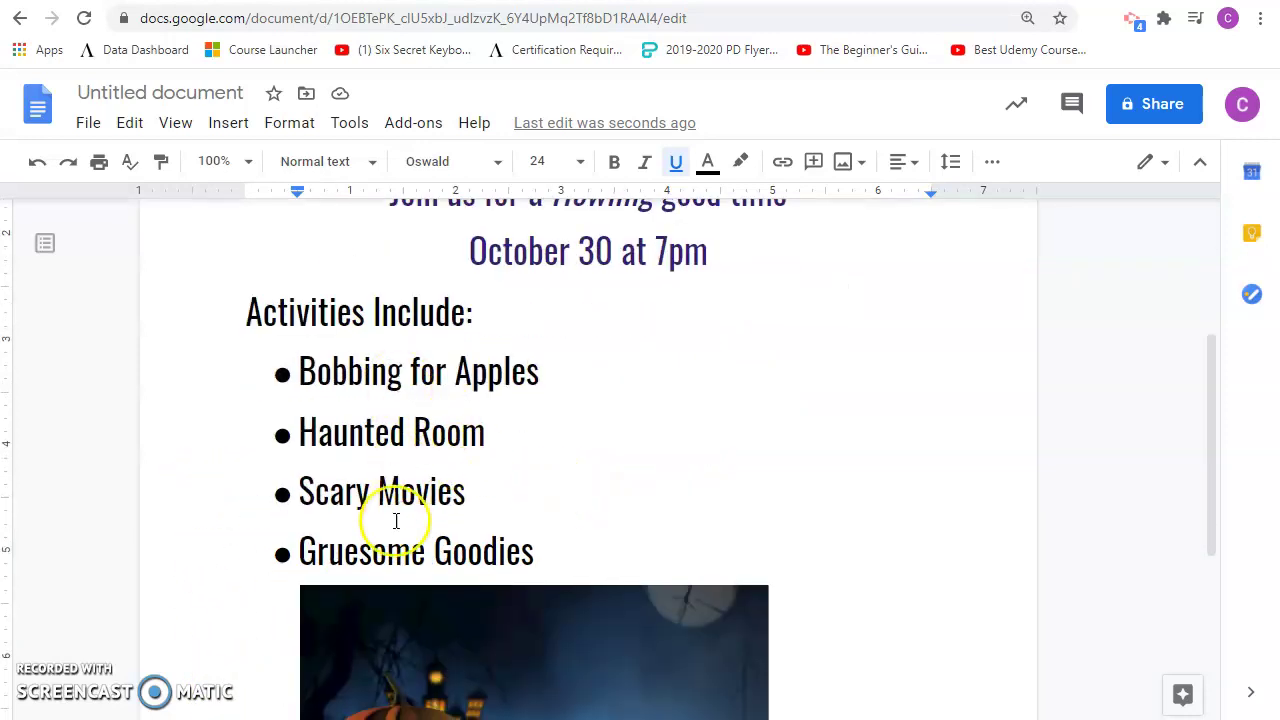
{"action": "scroll", "coordinate": [495, 561], "scroll_direction": "up", "scroll_amount": 1}
{"action": "scroll", "coordinate": [495, 561], "scroll_direction": "up", "scroll_amount": 3}
{"action": "left_click_drag", "start_coordinate": [328, 388], "coordinate": [853, 392]}
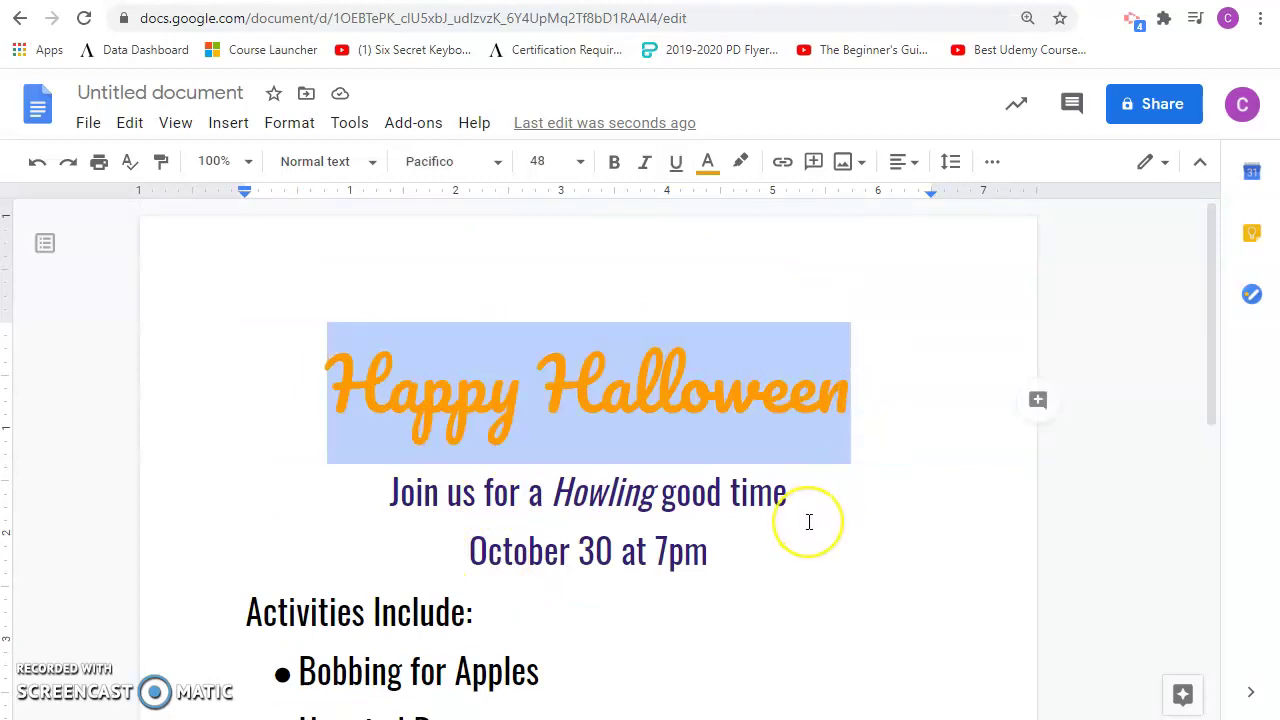
{"action": "key", "text": "ctrl+b"}
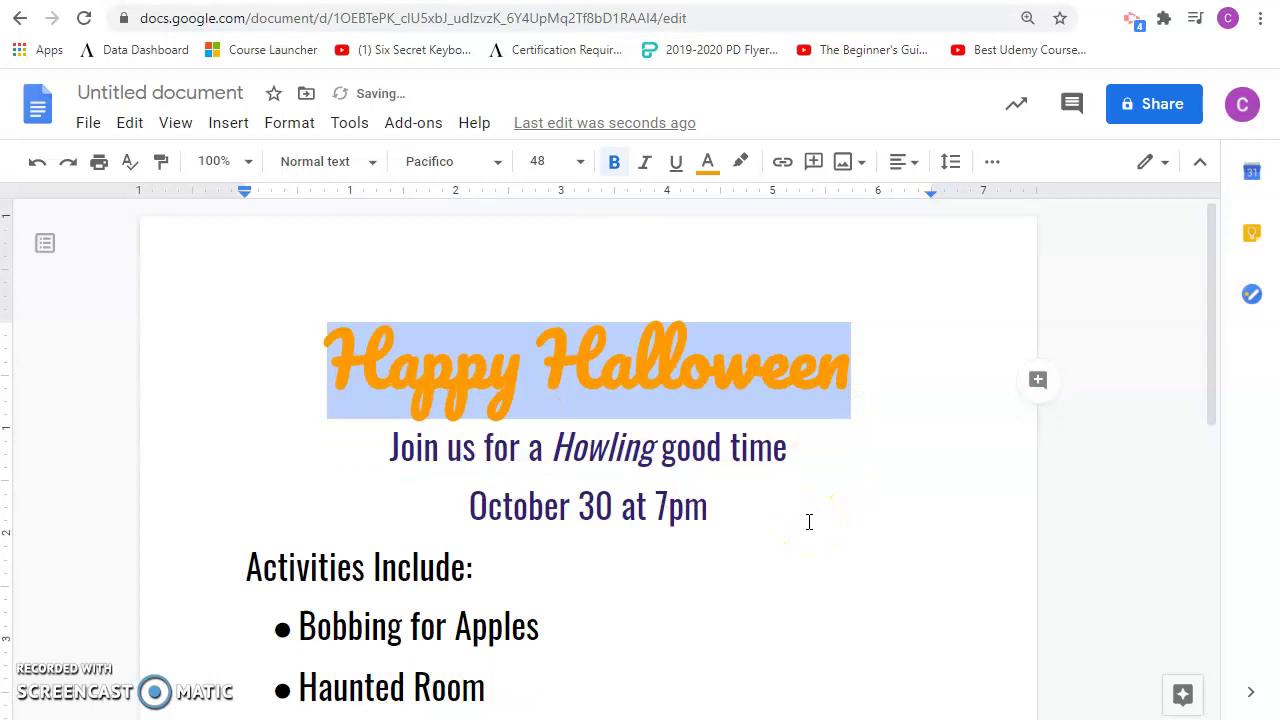
{"action": "left_click", "coordinate": [788, 537]}
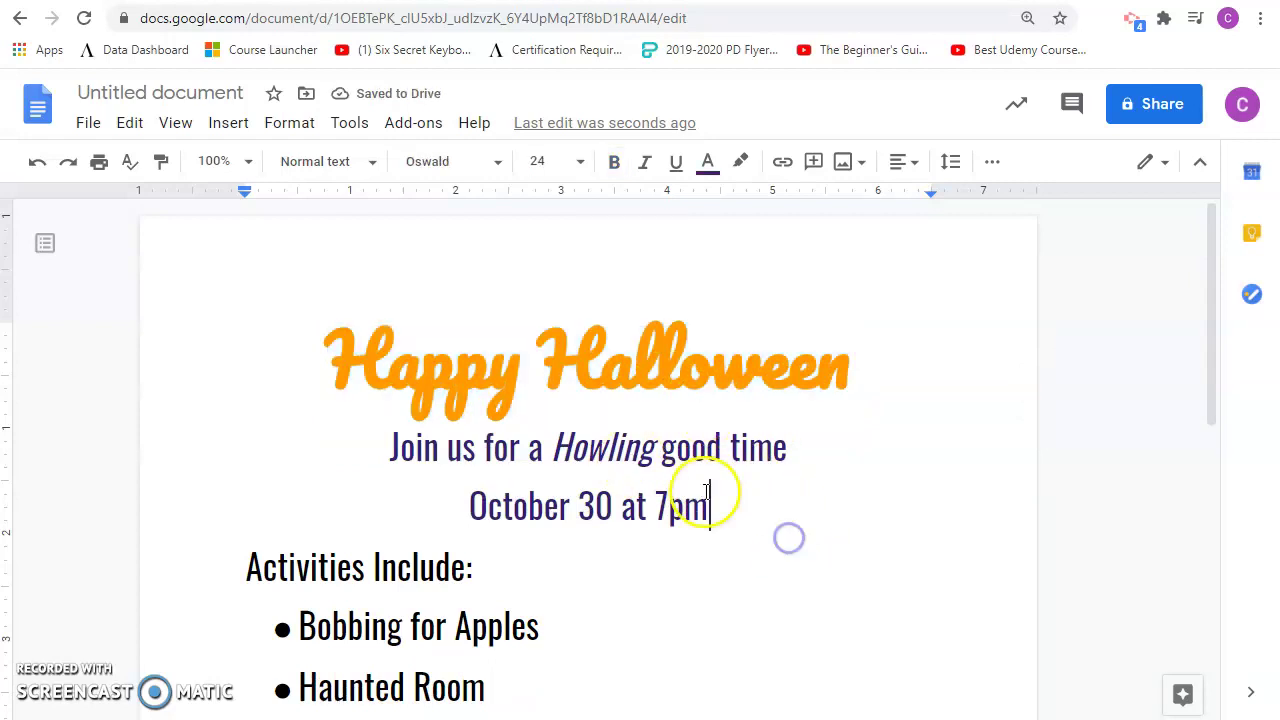
{"action": "left_click", "coordinate": [440, 578]}
- Bold the underlined 'Location: 1234 Main Street' line below the pumpkin picture
{"action": "scroll", "coordinate": [440, 578], "scroll_direction": "down", "scroll_amount": 6}
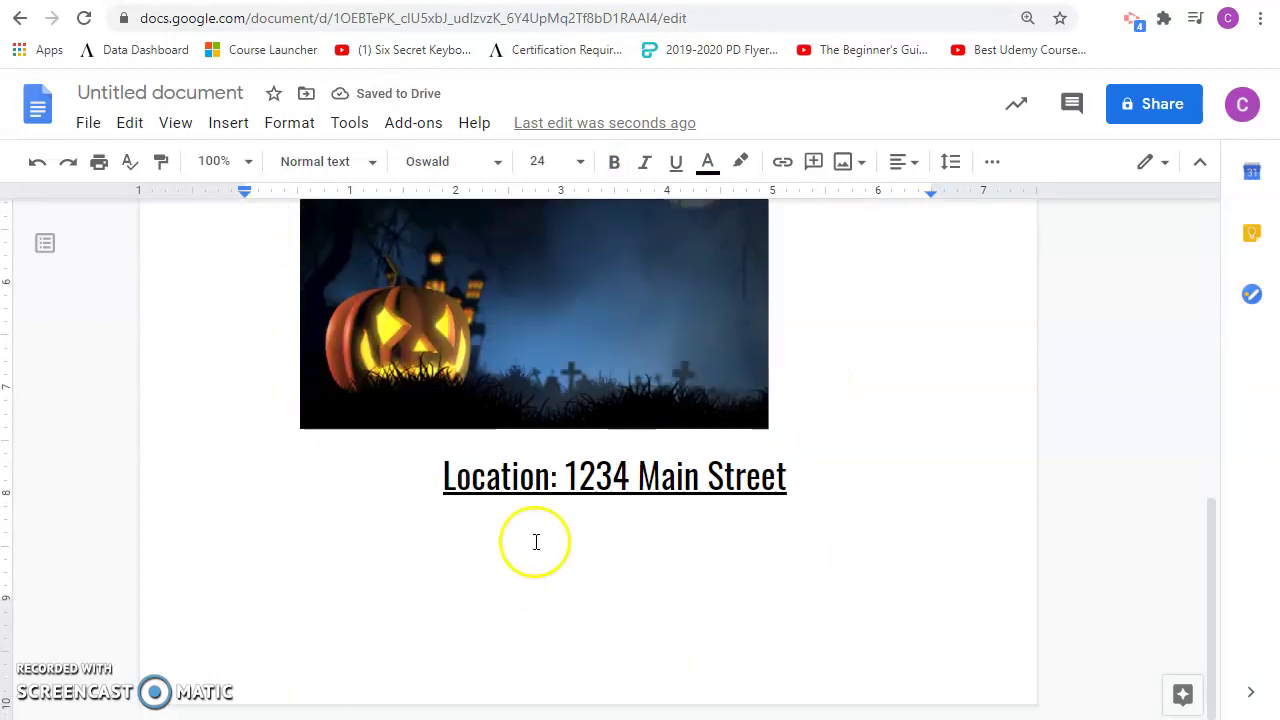
{"action": "left_click_drag", "start_coordinate": [443, 476], "coordinate": [817, 478]}
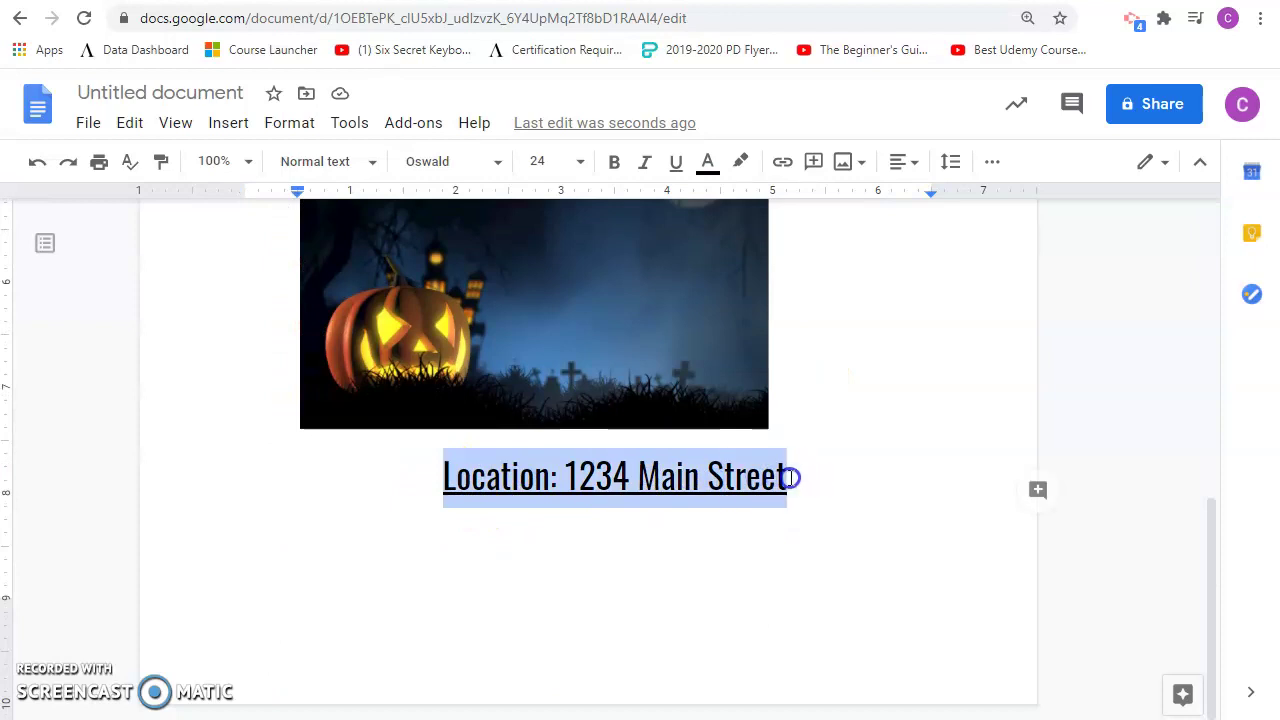
{"action": "key", "text": "ctrl+b"}
{"action": "left_click", "coordinate": [679, 576]}
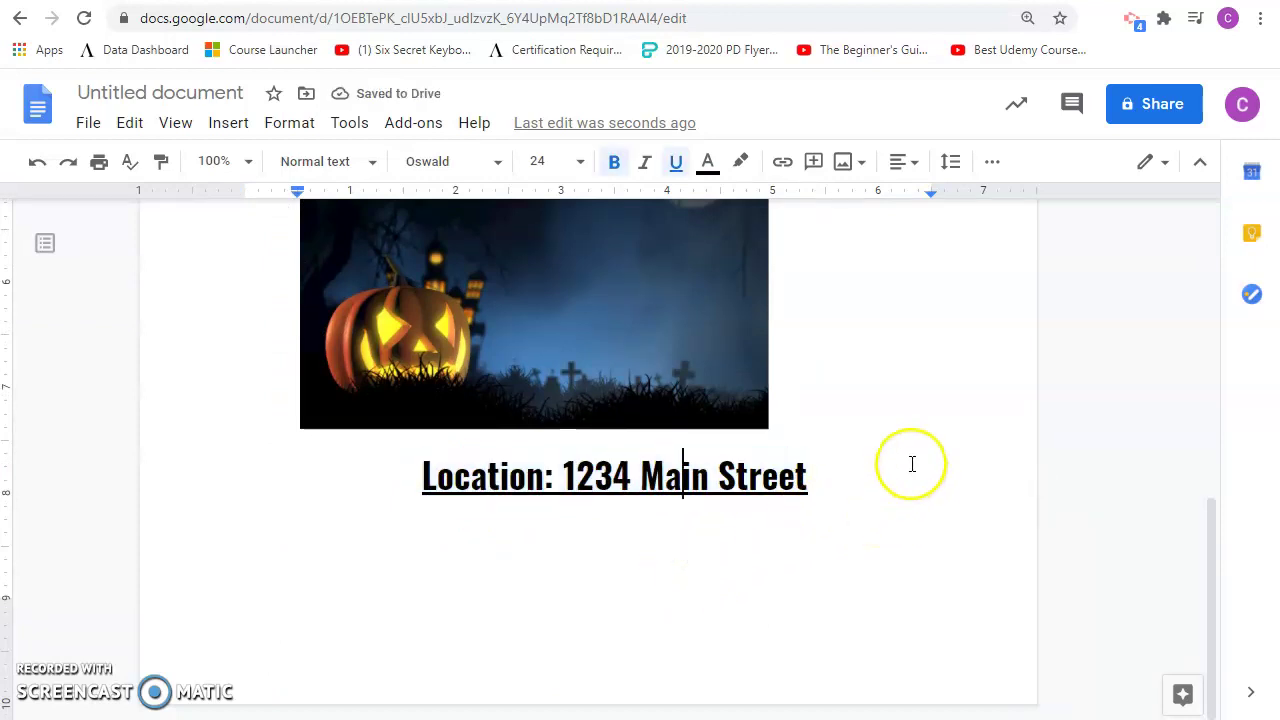
{"action": "scroll", "coordinate": [800, 486], "scroll_direction": "up", "scroll_amount": 10}
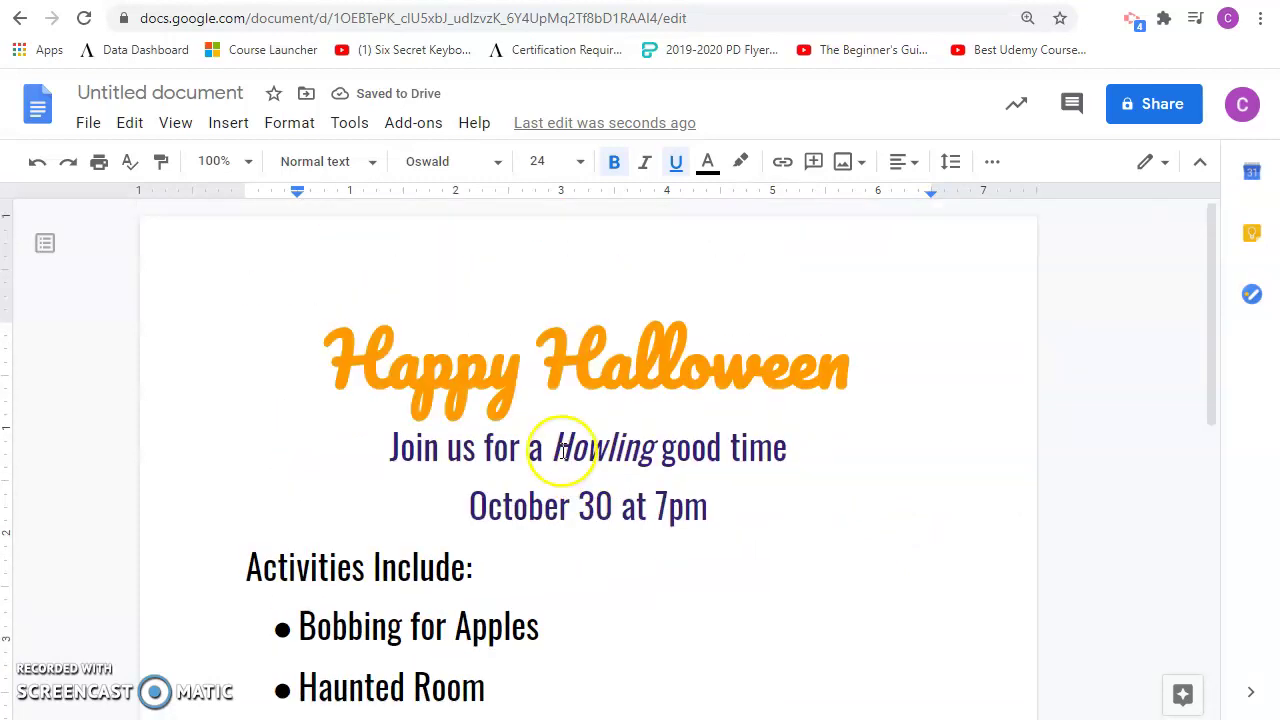
{"action": "scroll", "coordinate": [500, 480], "scroll_direction": "down", "scroll_amount": 3}
{"action": "scroll", "coordinate": [589, 383], "scroll_direction": "up", "scroll_amount": 3}
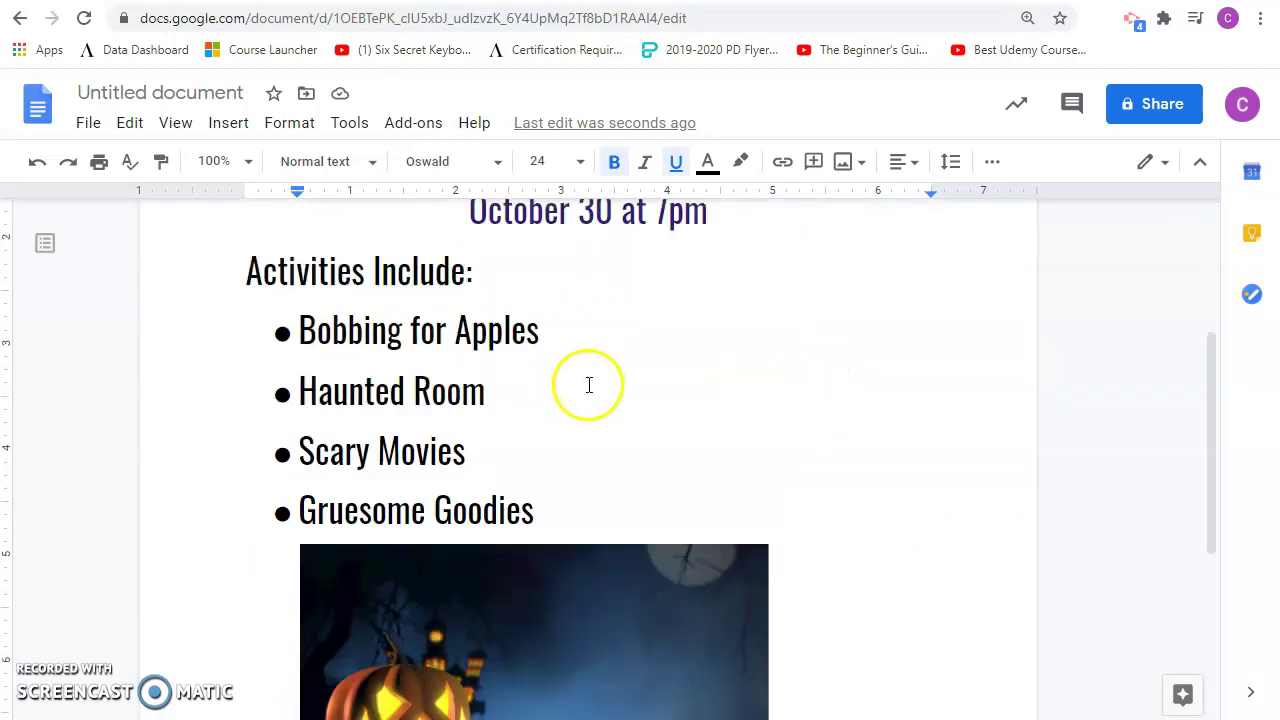
{"action": "scroll", "coordinate": [600, 580], "scroll_direction": "down", "scroll_amount": 5}
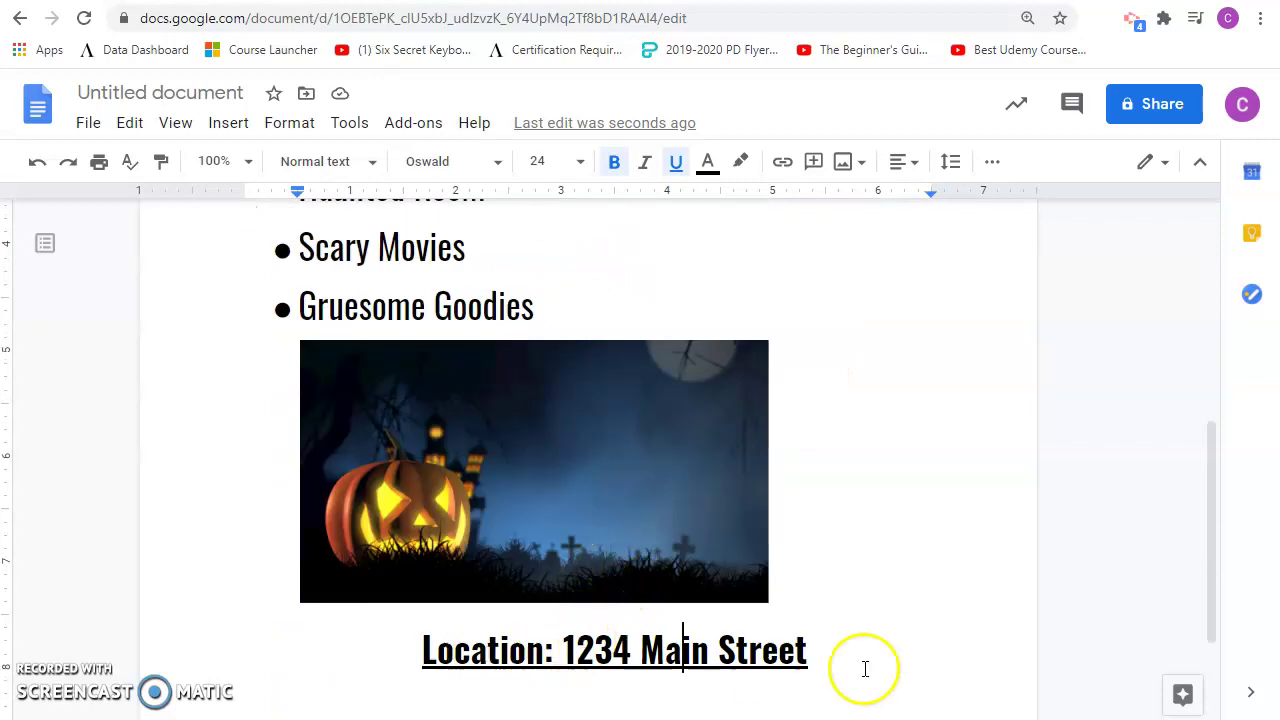
{"action": "scroll", "coordinate": [900, 570], "scroll_direction": "up", "scroll_amount": 2}
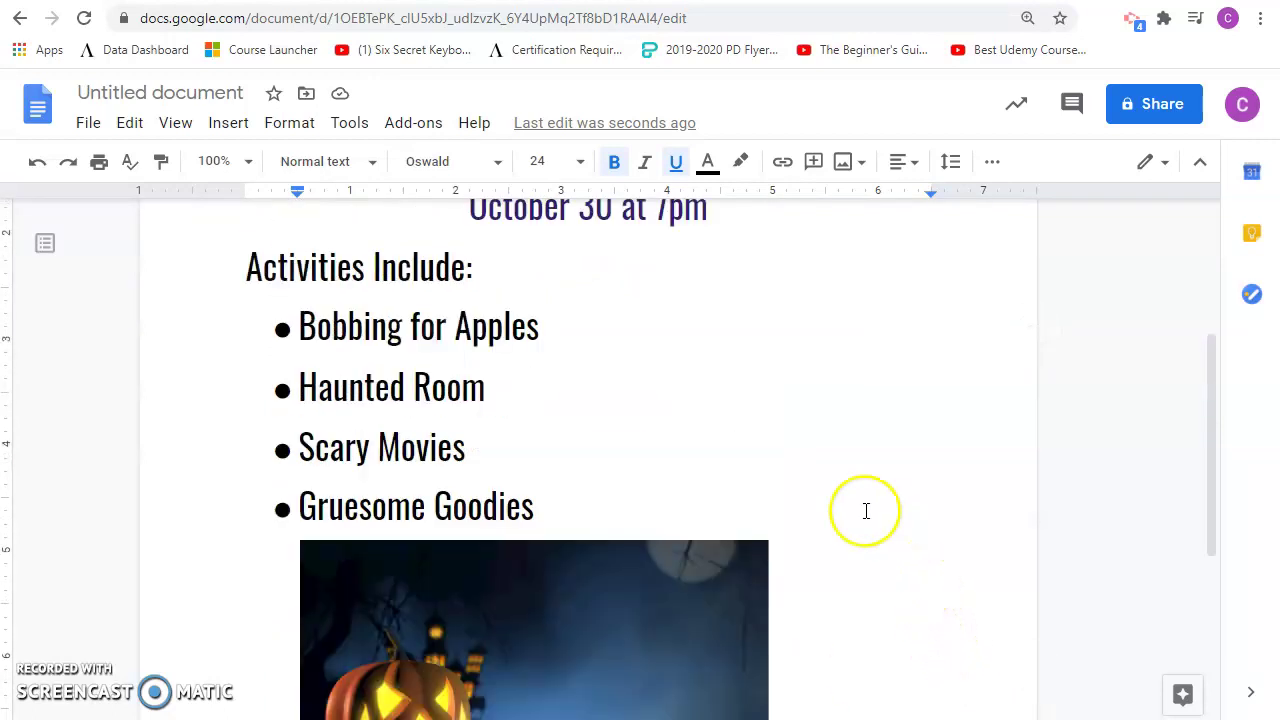
{"action": "scroll", "coordinate": [740, 490], "scroll_direction": "up", "scroll_amount": 3}
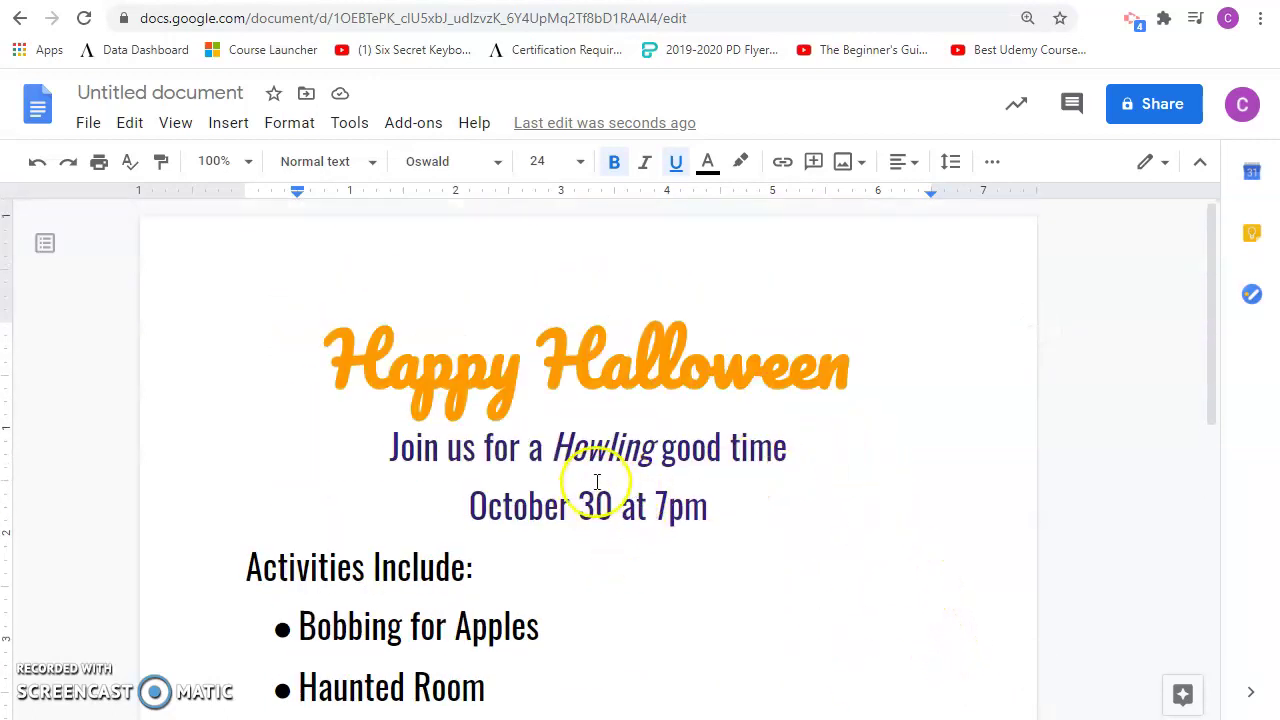
{"action": "scroll", "coordinate": [560, 490], "scroll_direction": "down", "scroll_amount": 2}
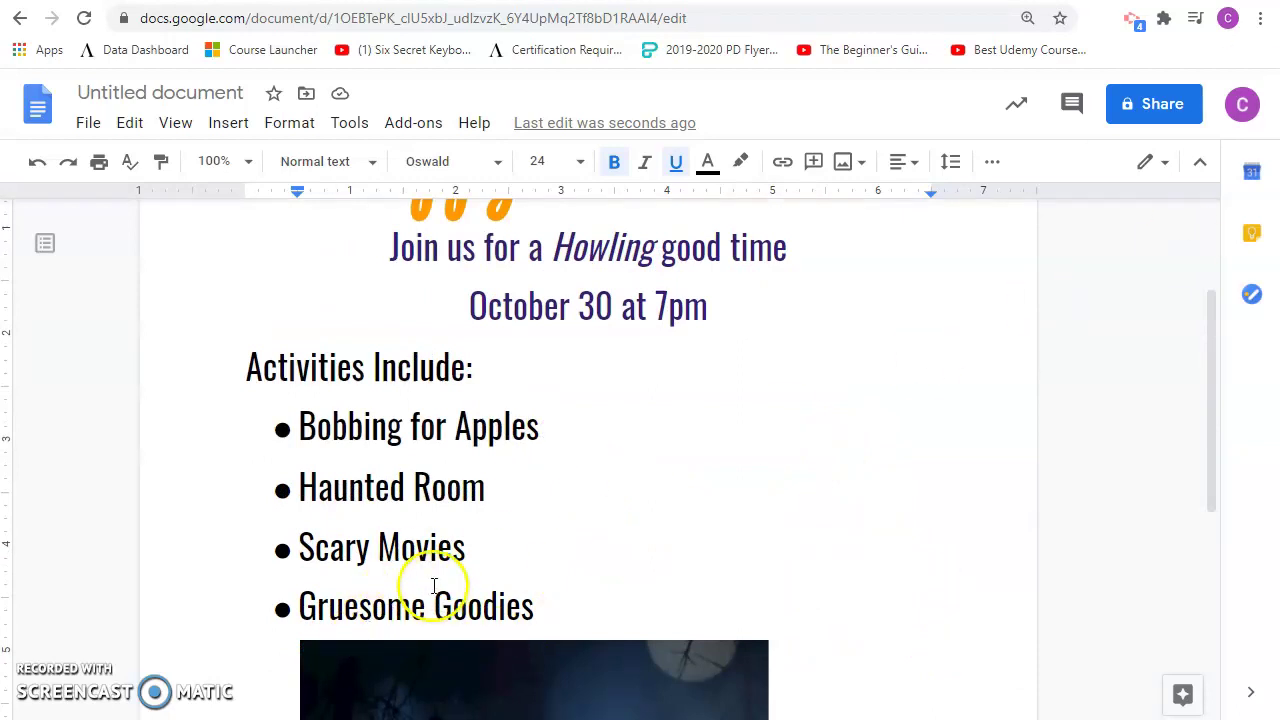
{"action": "scroll", "coordinate": [609, 534], "scroll_direction": "up", "scroll_amount": 2}
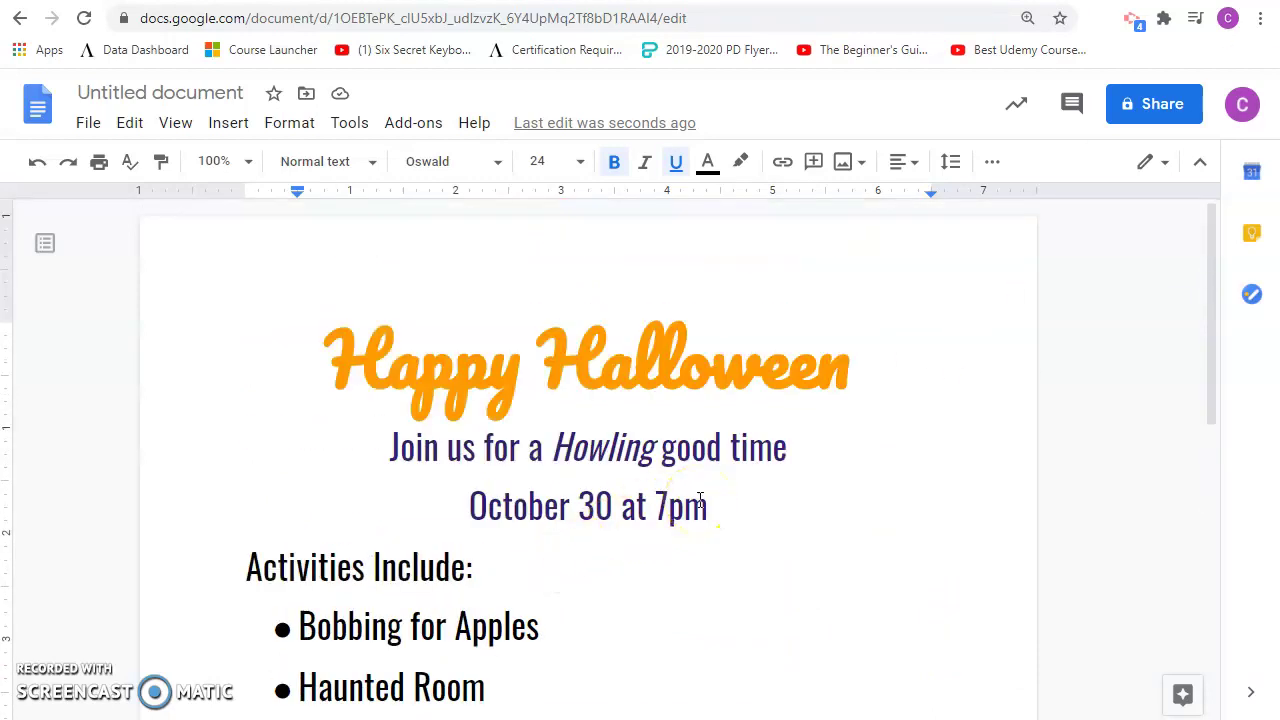
- Zoom the browser out to 50% so the whole invitation page is visible
{"action": "key", "text": "ctrl+minus"}
{"action": "key", "text": "ctrl+minus"}
{"action": "key", "text": "ctrl+minus"}
{"action": "key", "text": "ctrl+minus"}
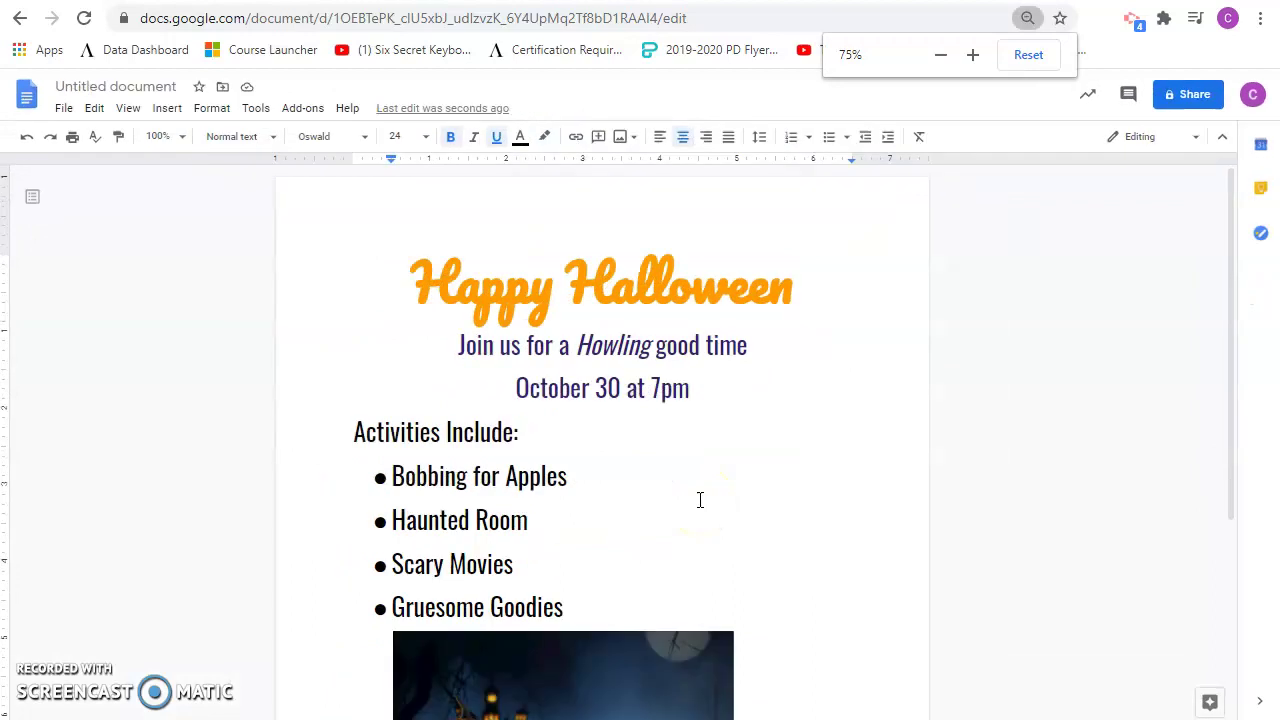
{"action": "key", "text": "ctrl+minus"}
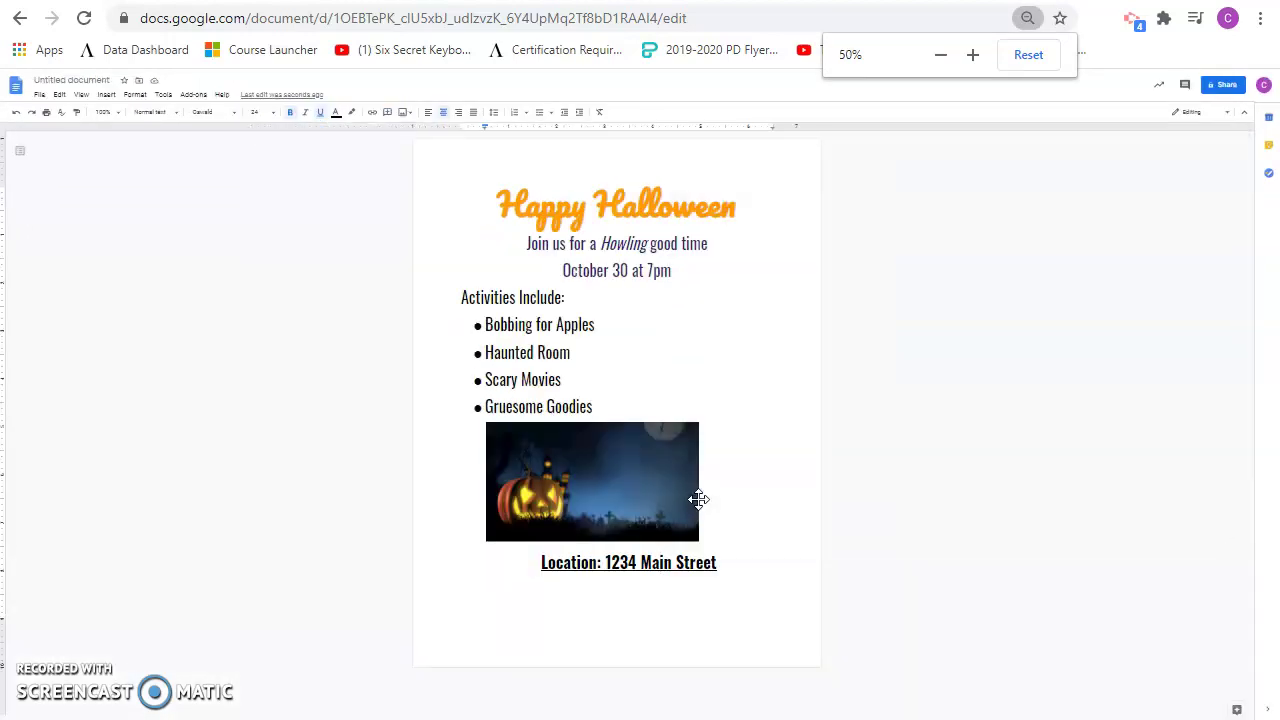